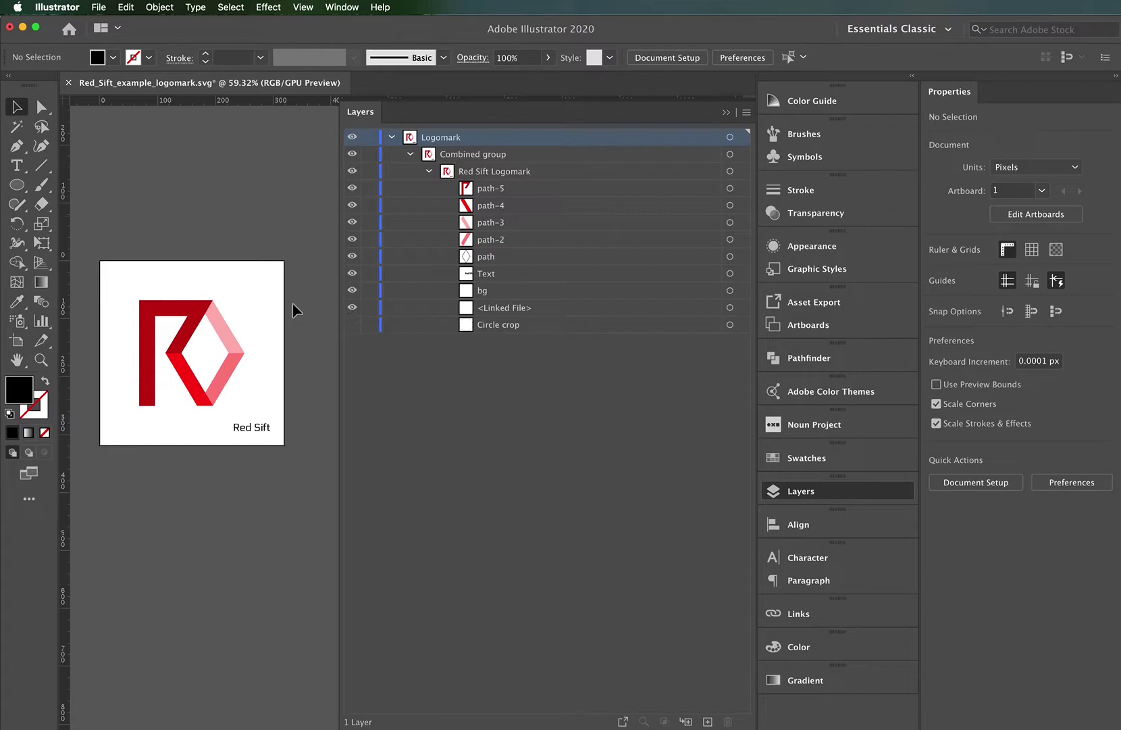
Show the linked White background.jpeg layer and select it for tracing
{"action": "left_click", "coordinate": [352, 308]}
{"action": "left_click", "coordinate": [730, 308]}
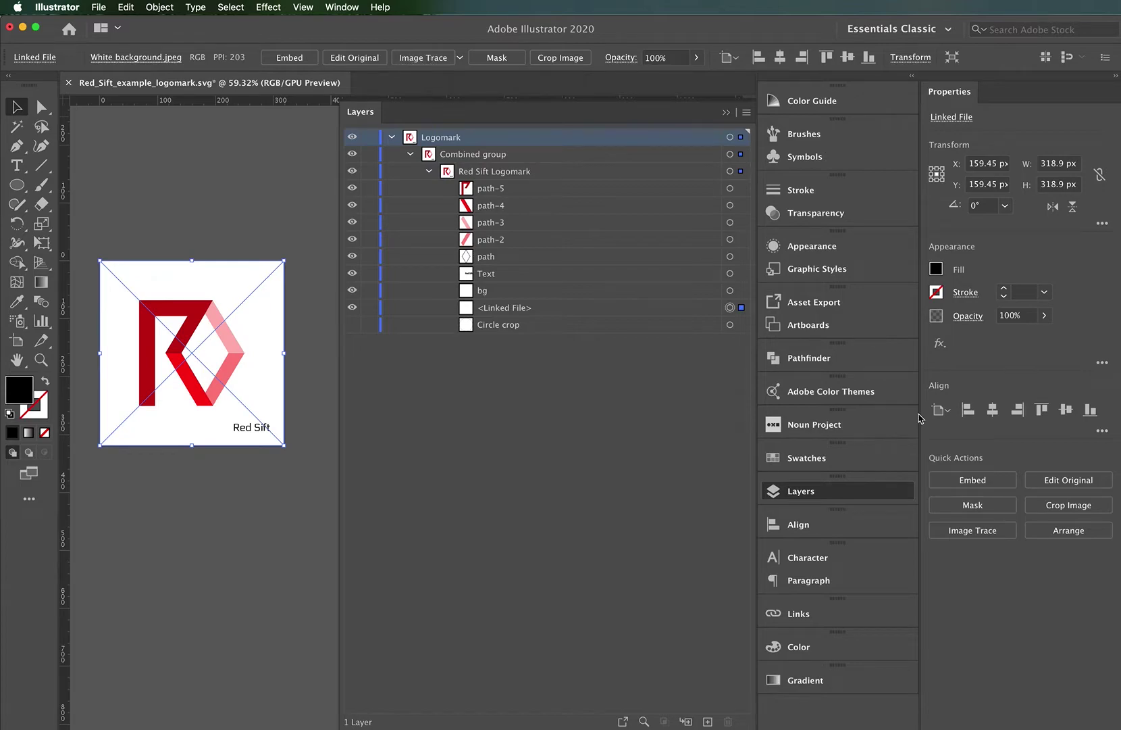
{"action": "left_click", "coordinate": [988, 533]}
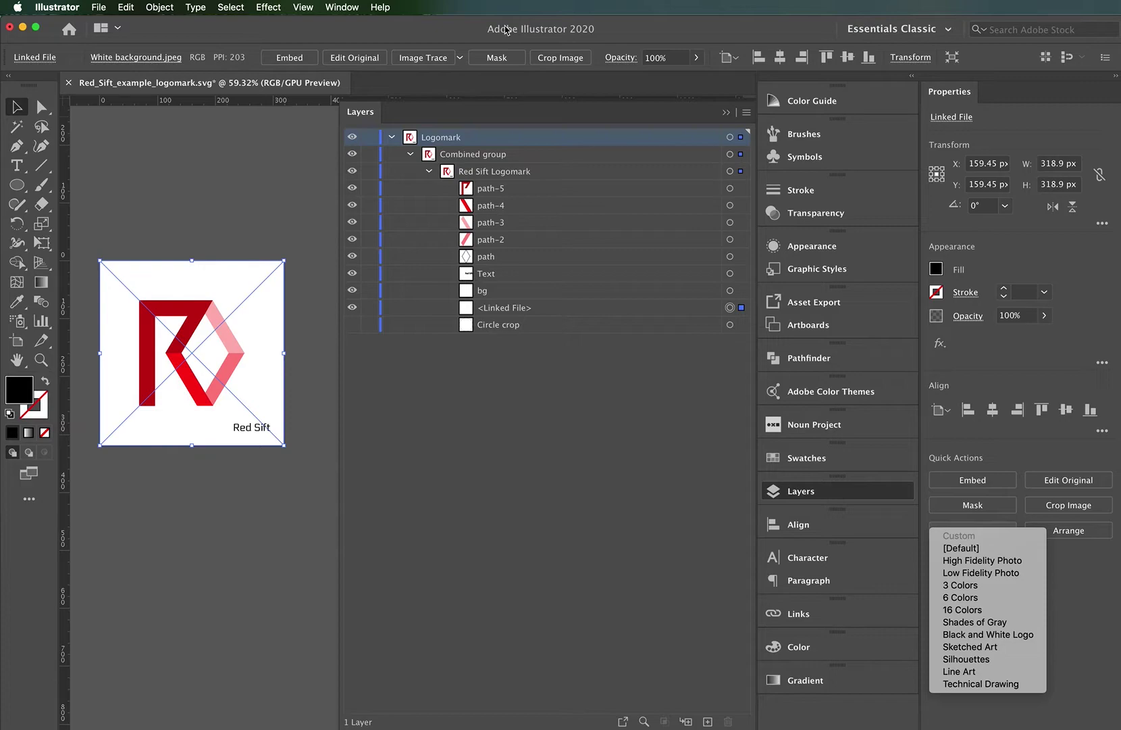
Trace the White background.jpeg image with the [Default] Image Trace preset
{"action": "left_click", "coordinate": [415, 62]}
{"action": "left_click", "coordinate": [418, 61]}
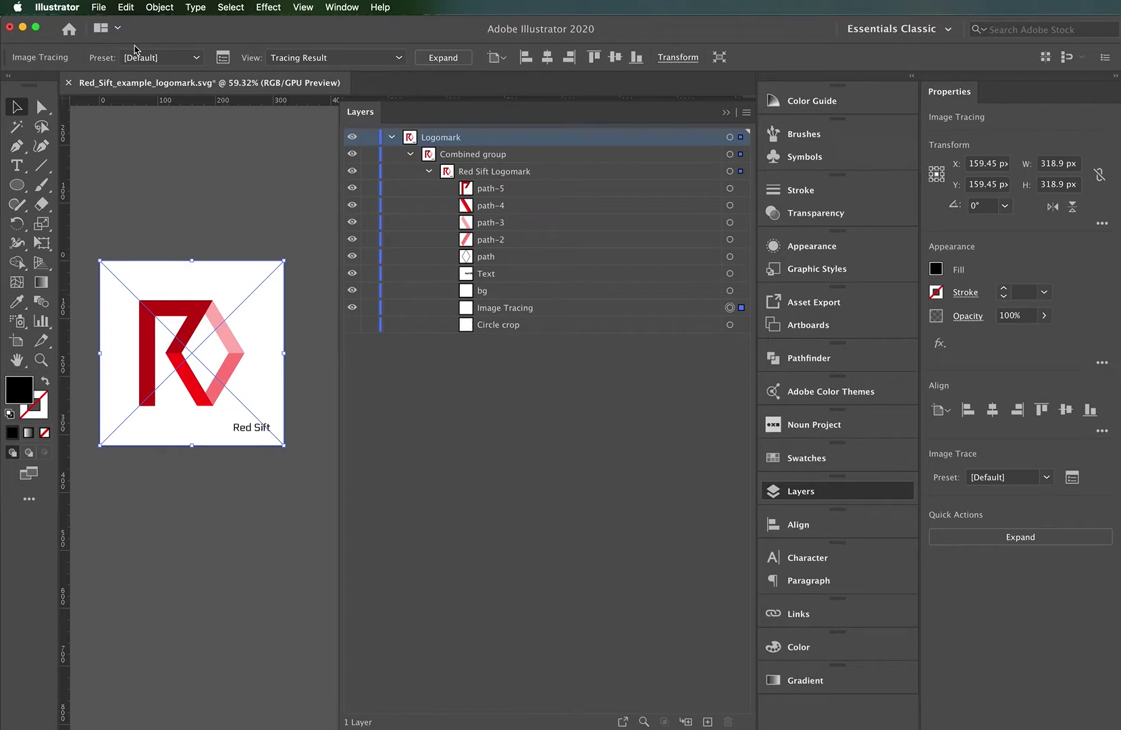
Isolate the Red Sift Logomark group inside Combined and select the Red Sift text object
{"action": "left_click", "coordinate": [257, 433]}
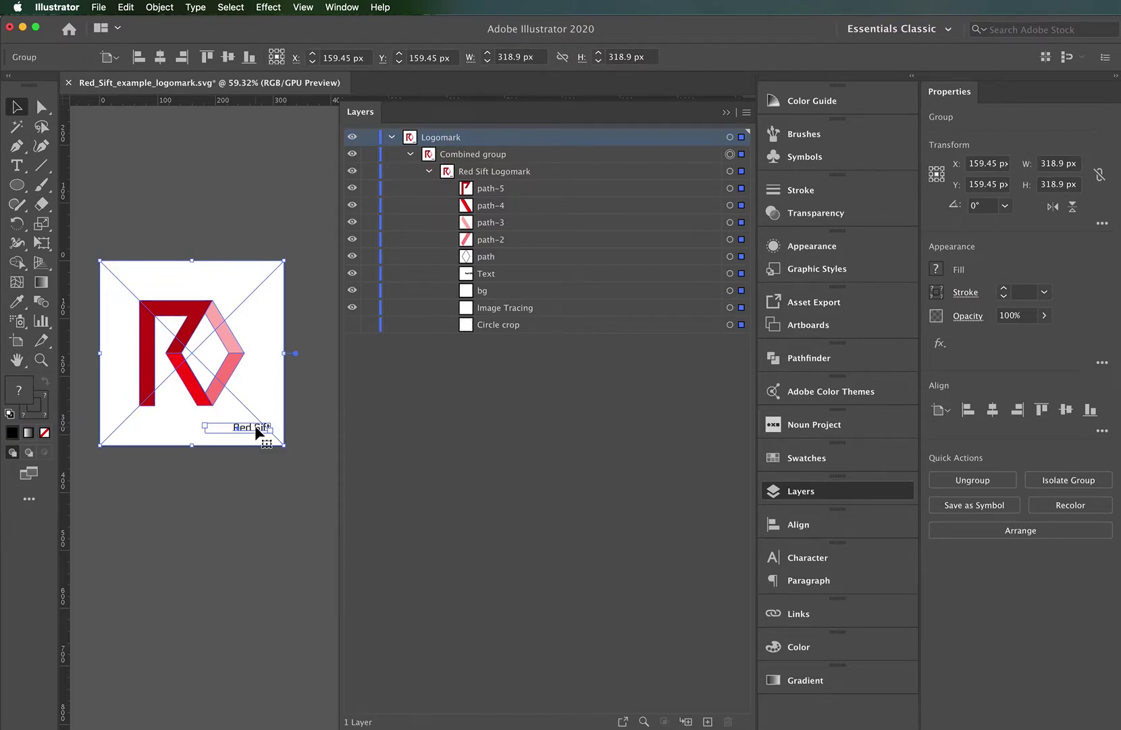
{"action": "double_click", "coordinate": [257, 431]}
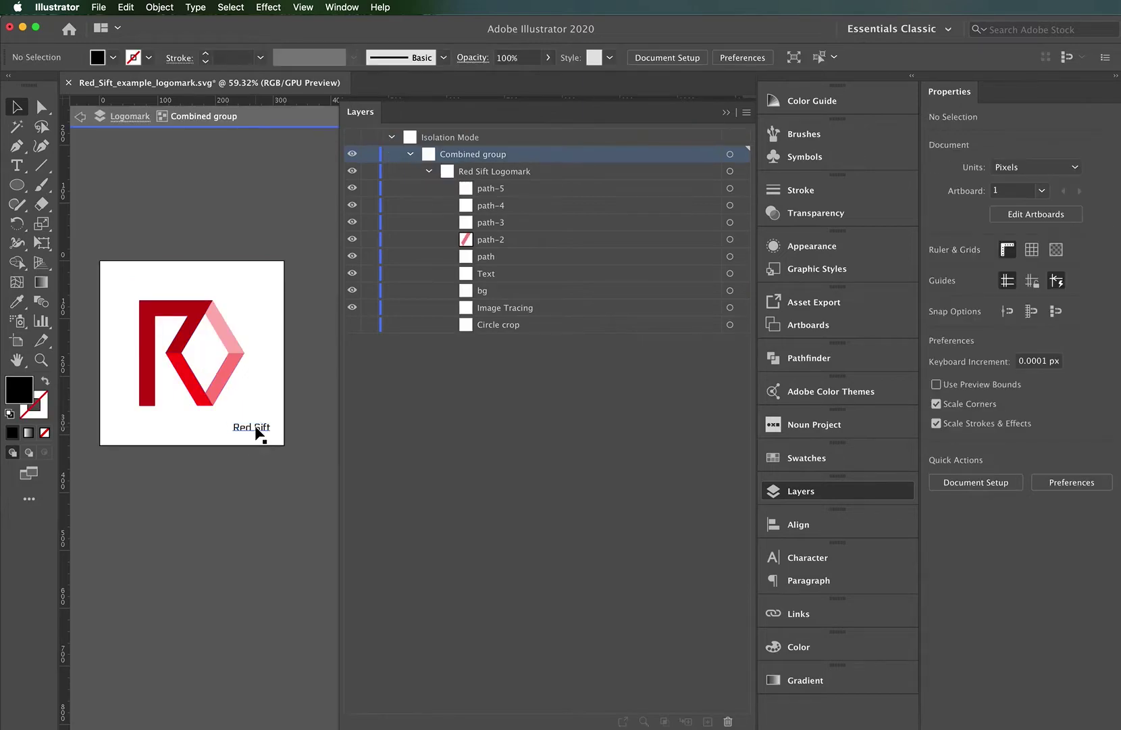
{"action": "left_click", "coordinate": [257, 431]}
{"action": "double_click", "coordinate": [257, 431]}
{"action": "left_click", "coordinate": [257, 431]}
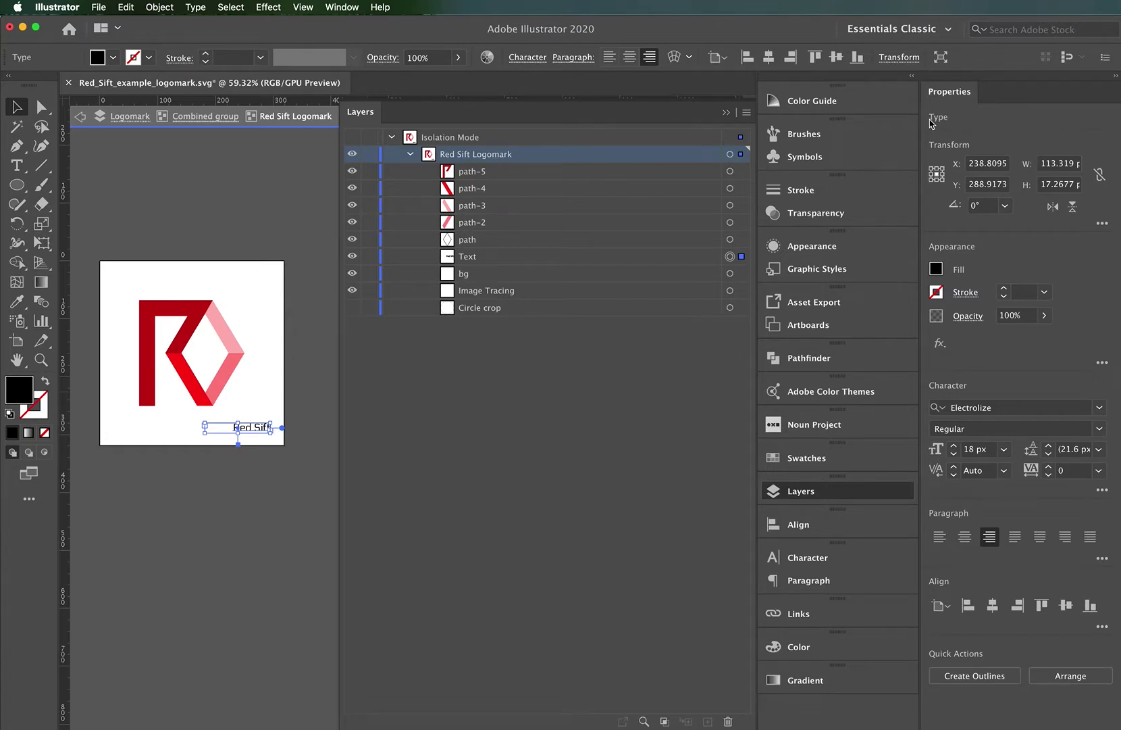
{"action": "left_click", "coordinate": [195, 6]}
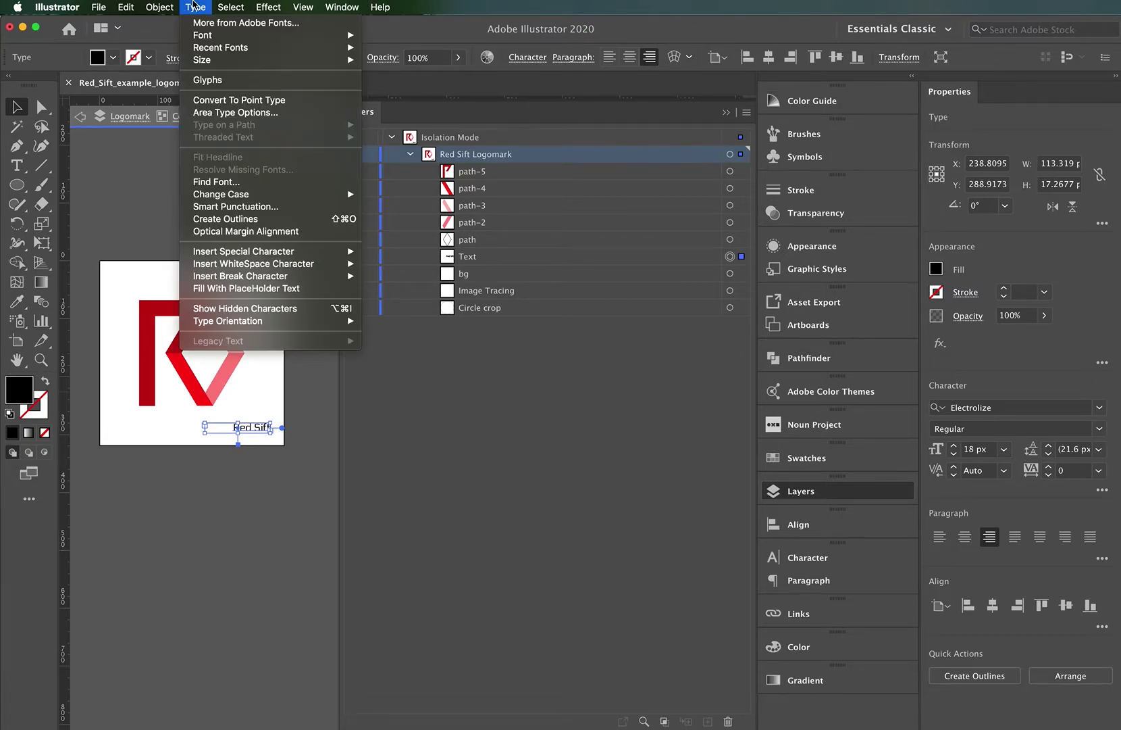
Convert the Red Sift text with Create Outlines and expand the group of seven letter paths
{"action": "left_click", "coordinate": [275, 219]}
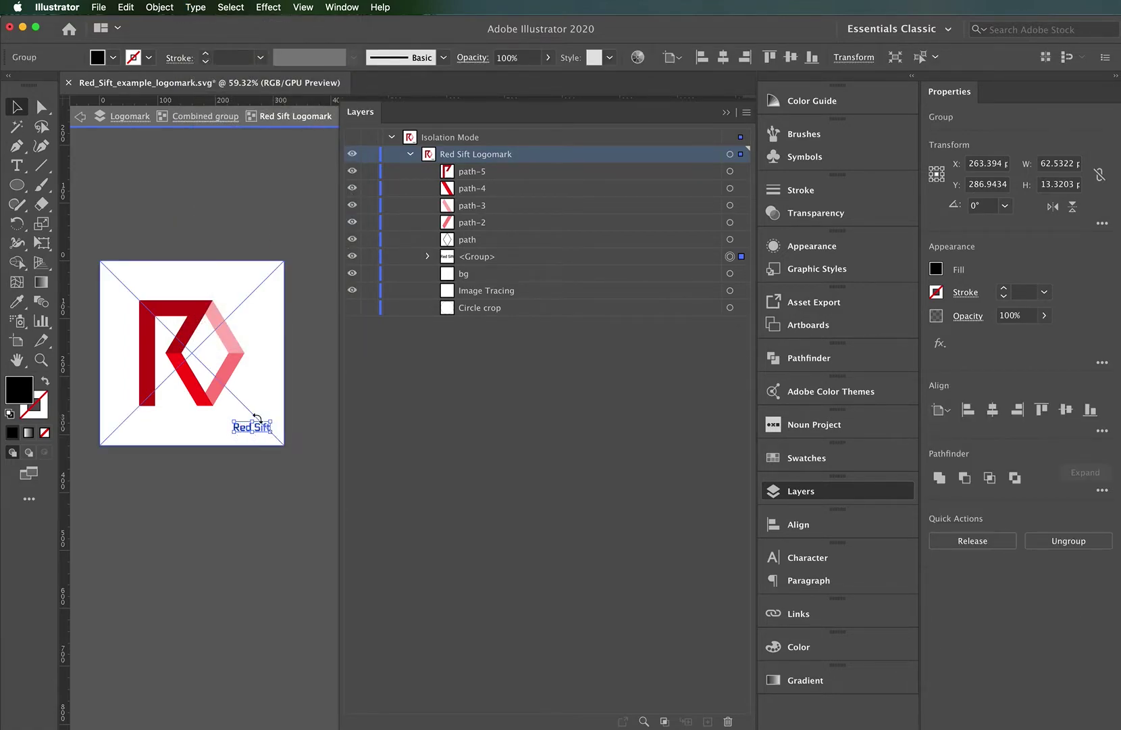
{"action": "left_click_drag", "start_coordinate": [269, 427], "coordinate": [237, 428]}
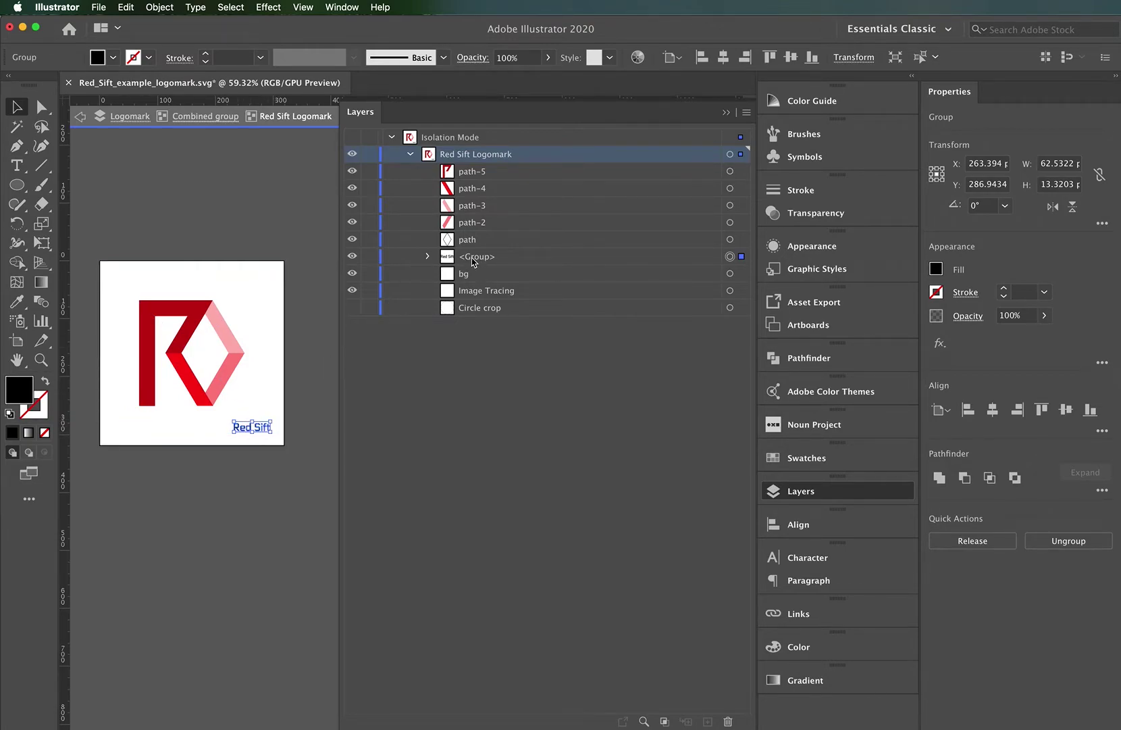
{"action": "left_click", "coordinate": [428, 257]}
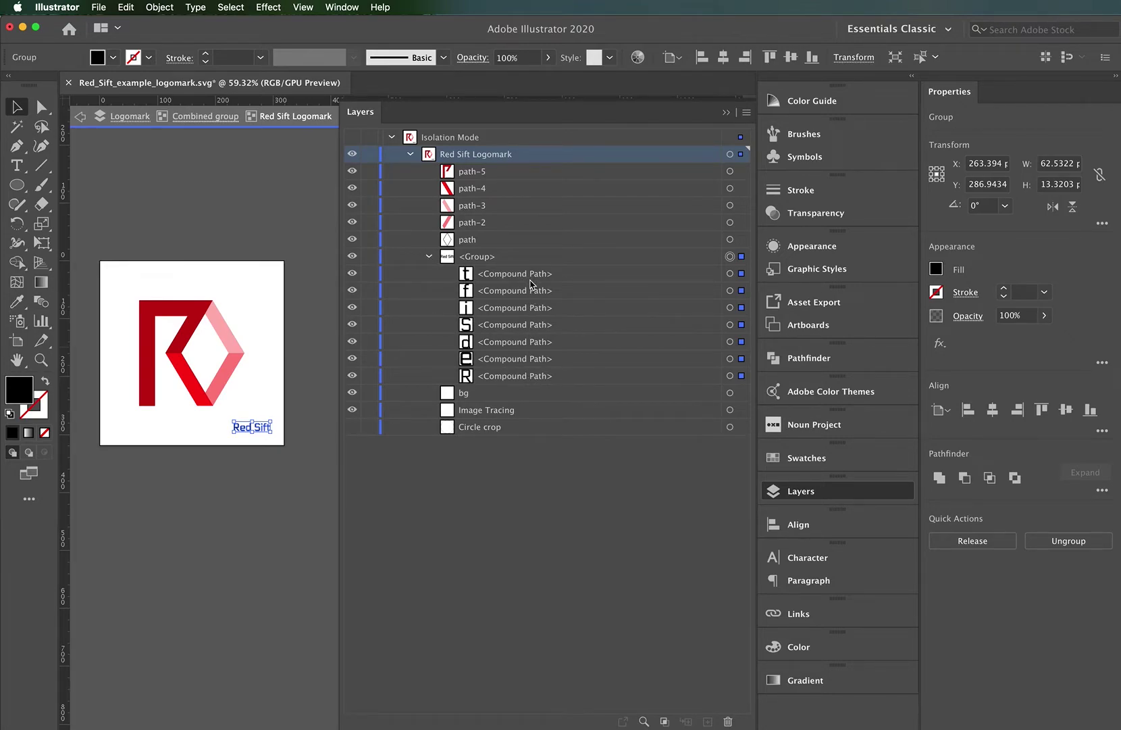
Exit isolation mode and ungroup the Combined group wrapper
{"action": "key", "text": "Escape"}
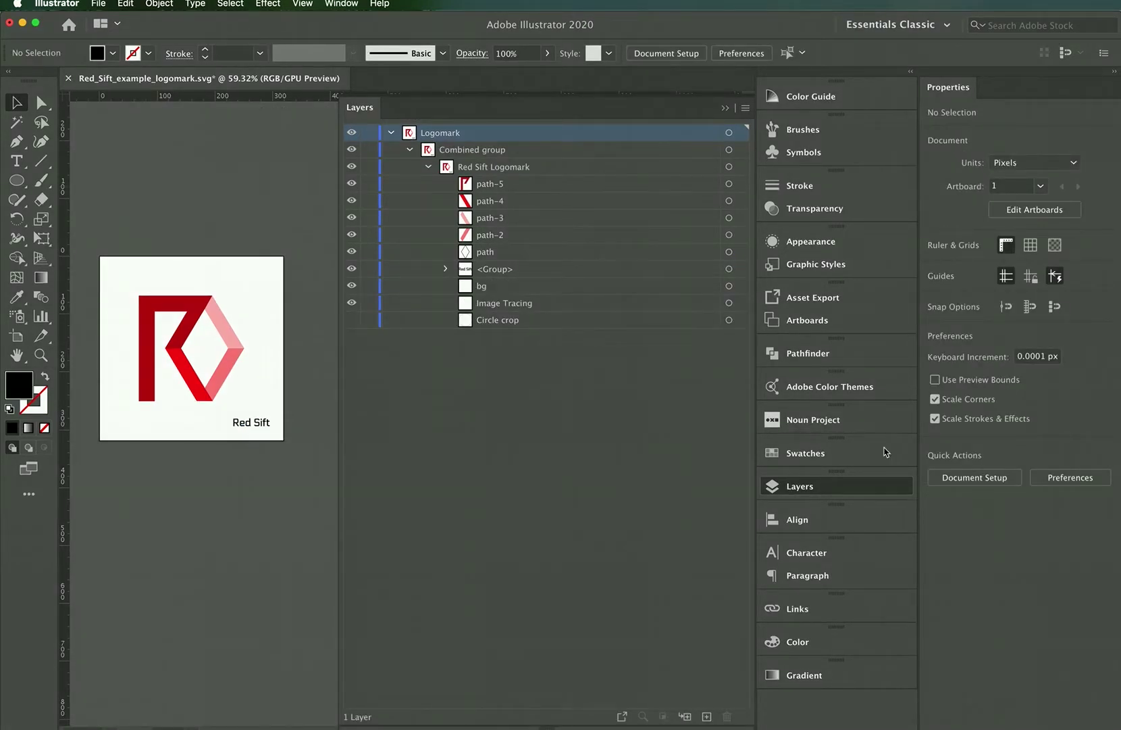
{"action": "left_click", "coordinate": [728, 133]}
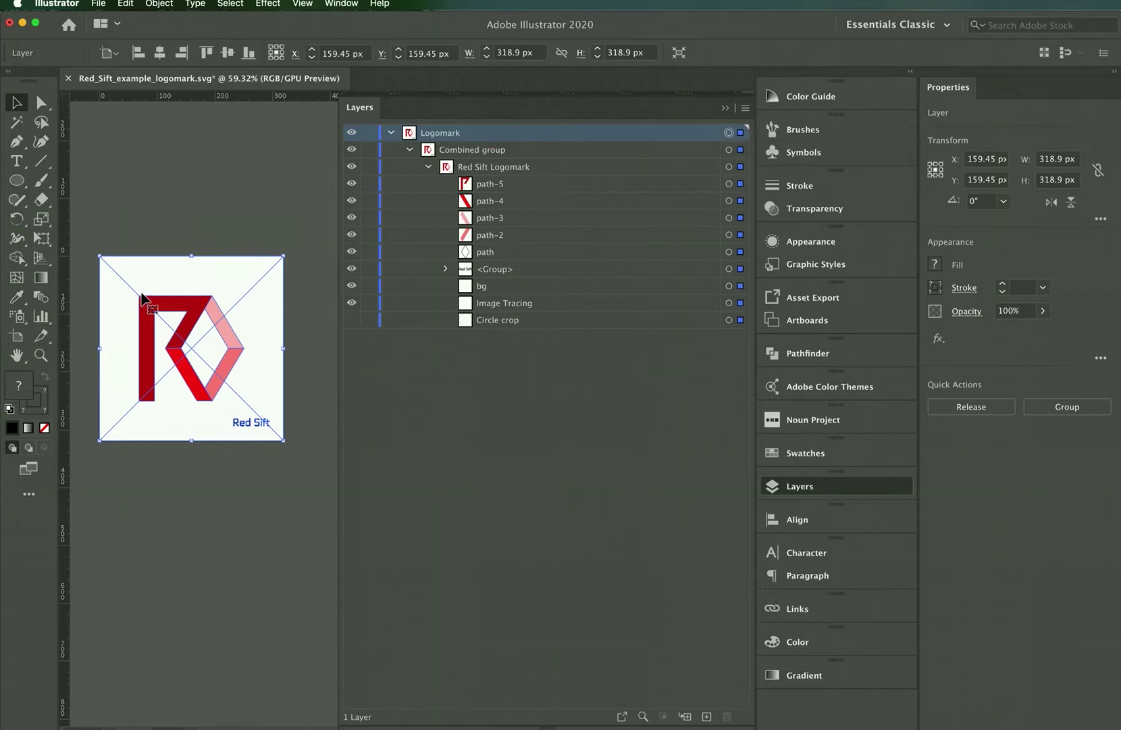
{"action": "right_click", "coordinate": [233, 273]}
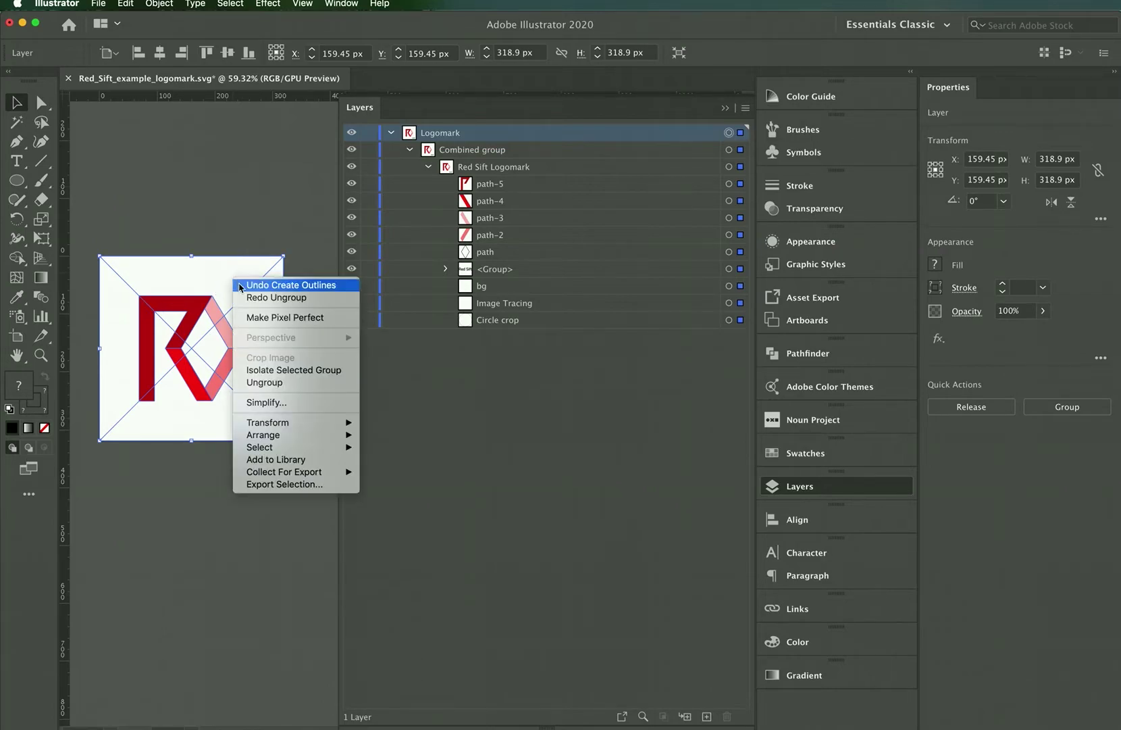
{"action": "left_click", "coordinate": [291, 383]}
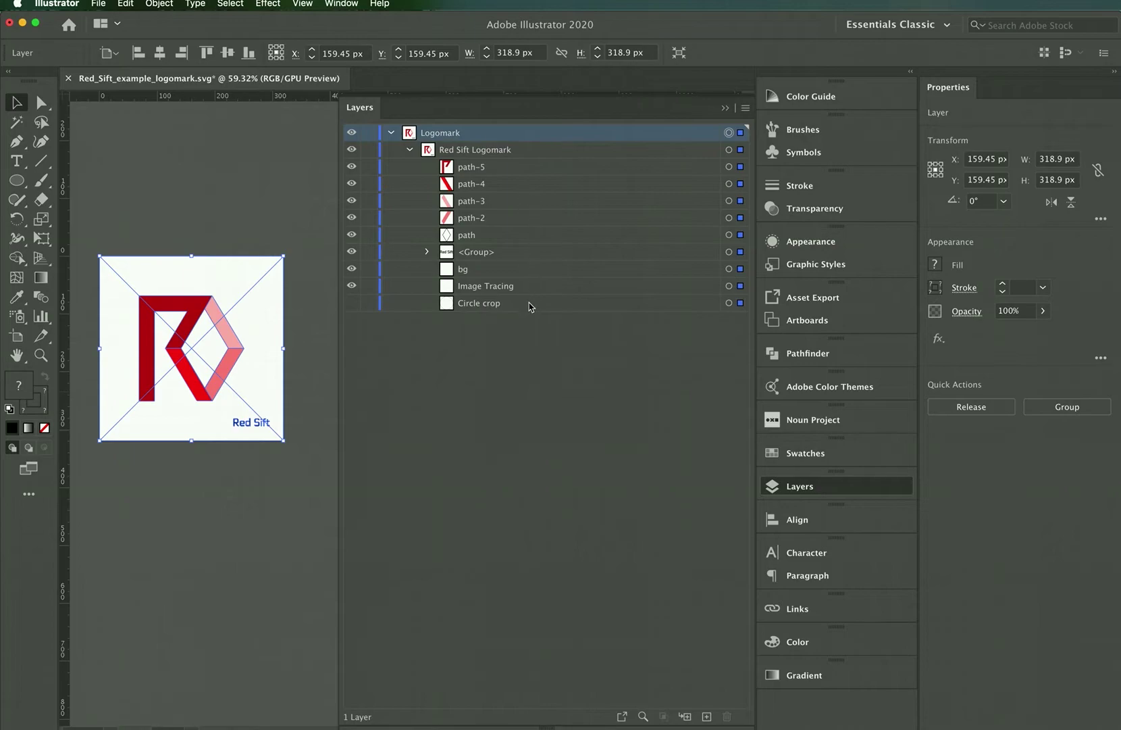
Ungroup the outlined Red Sift letters so they sit directly in Red Sift Logomark
{"action": "left_click", "coordinate": [741, 252]}
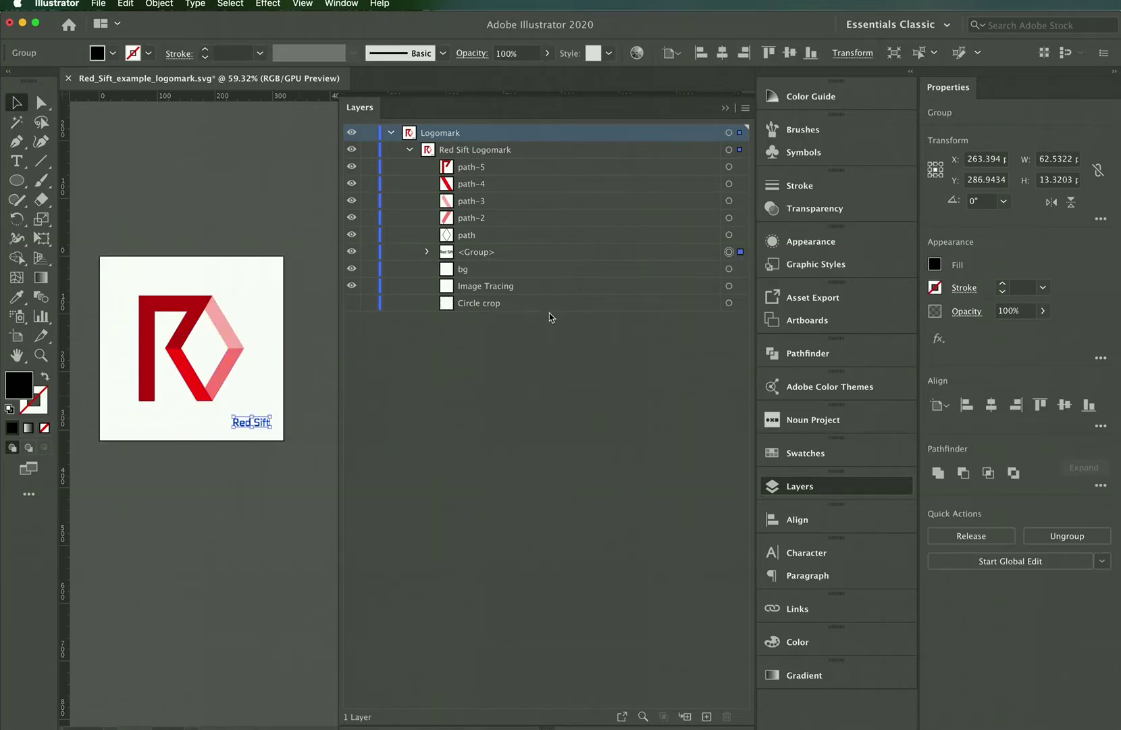
{"action": "right_click", "coordinate": [260, 425]}
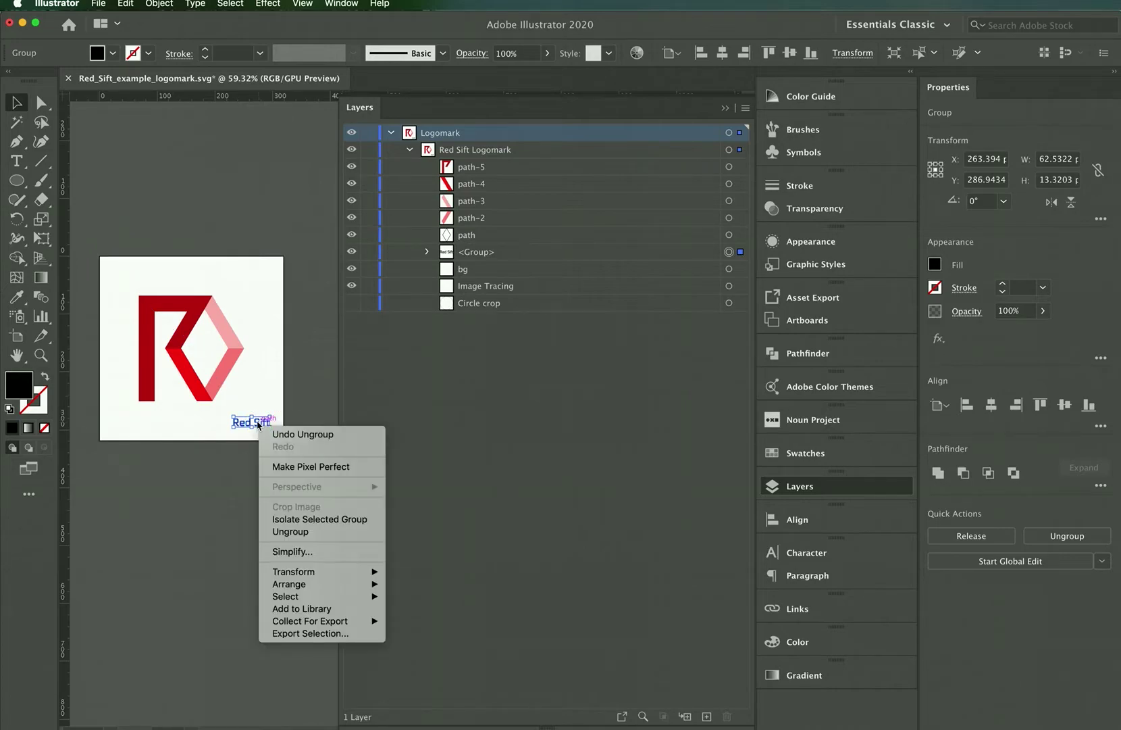
{"action": "left_click", "coordinate": [300, 533]}
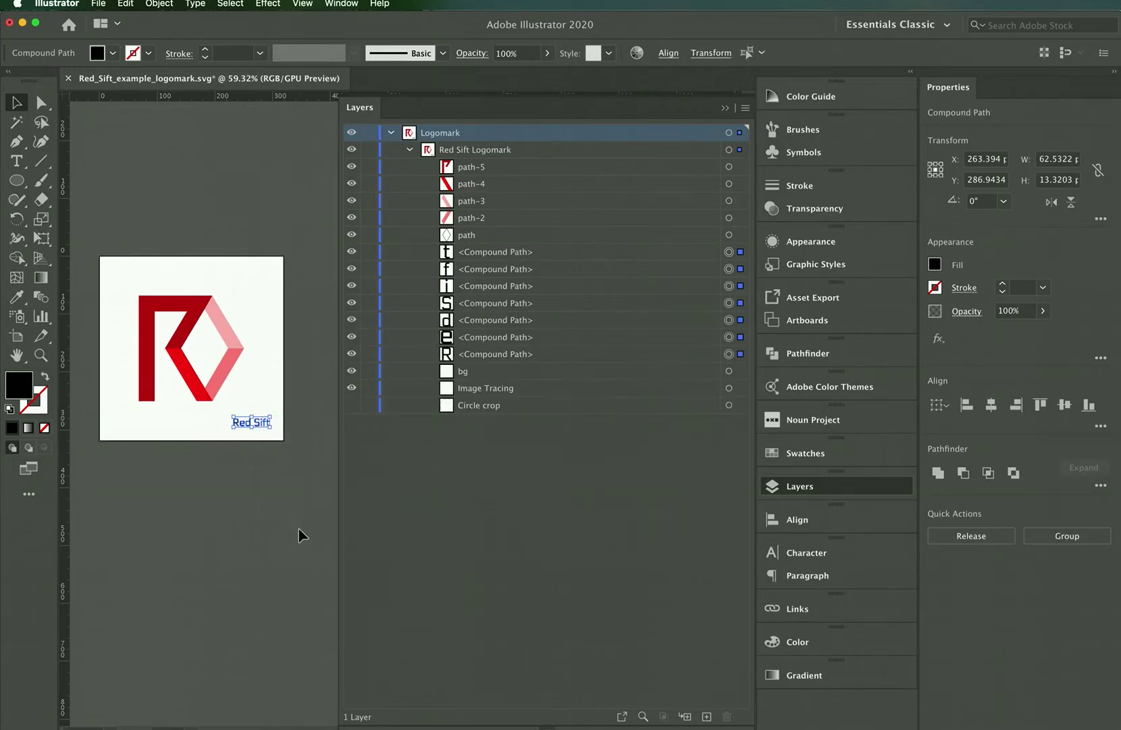
{"action": "left_click", "coordinate": [408, 149]}
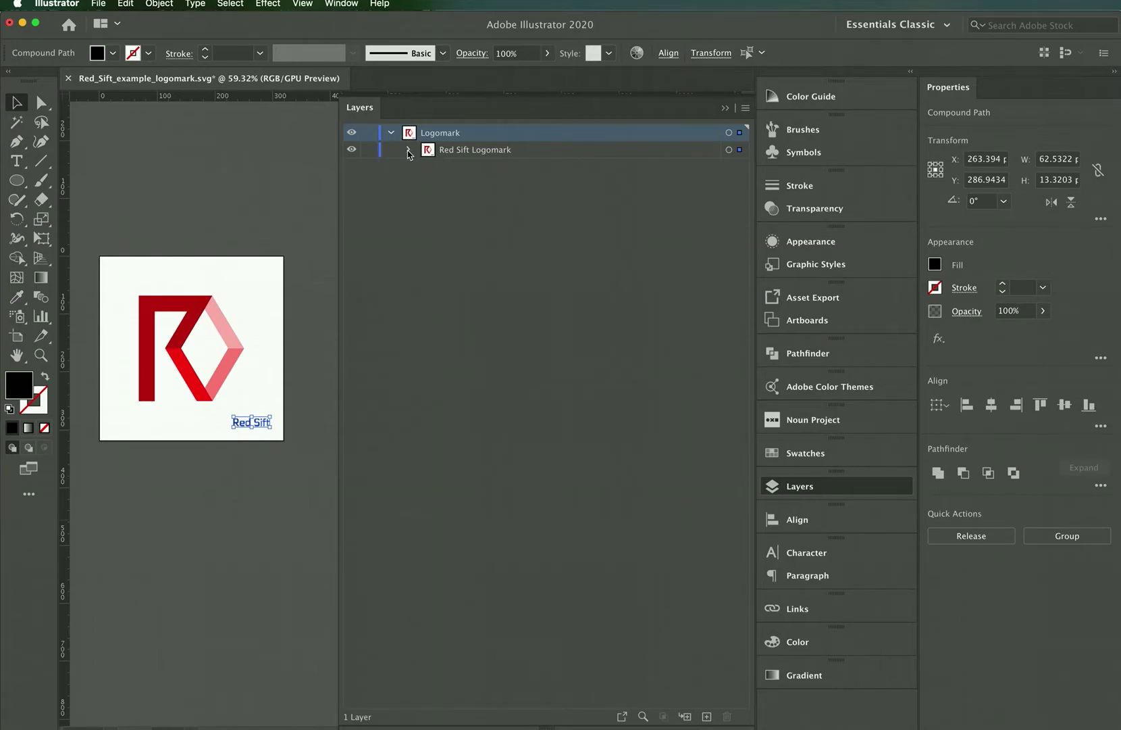
{"action": "left_click", "coordinate": [408, 149]}
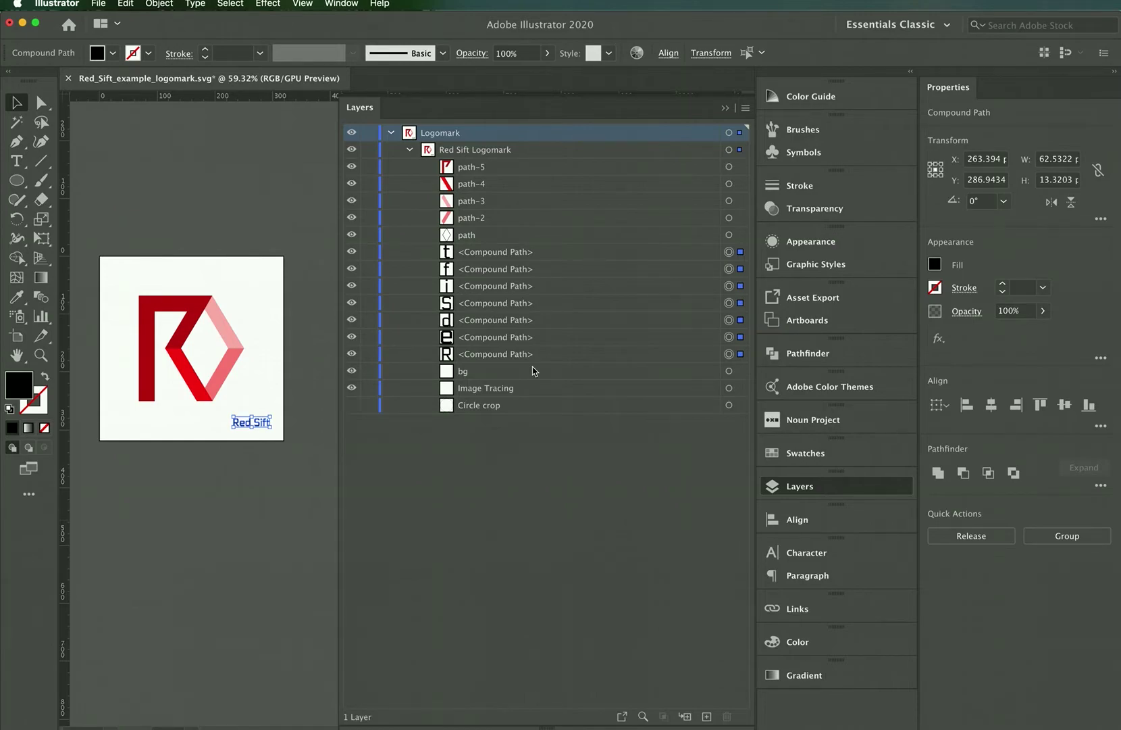
Collapse the Layers panel, enter artboard editing with Shift+O, and bring the layers list back
{"action": "left_click", "coordinate": [729, 110]}
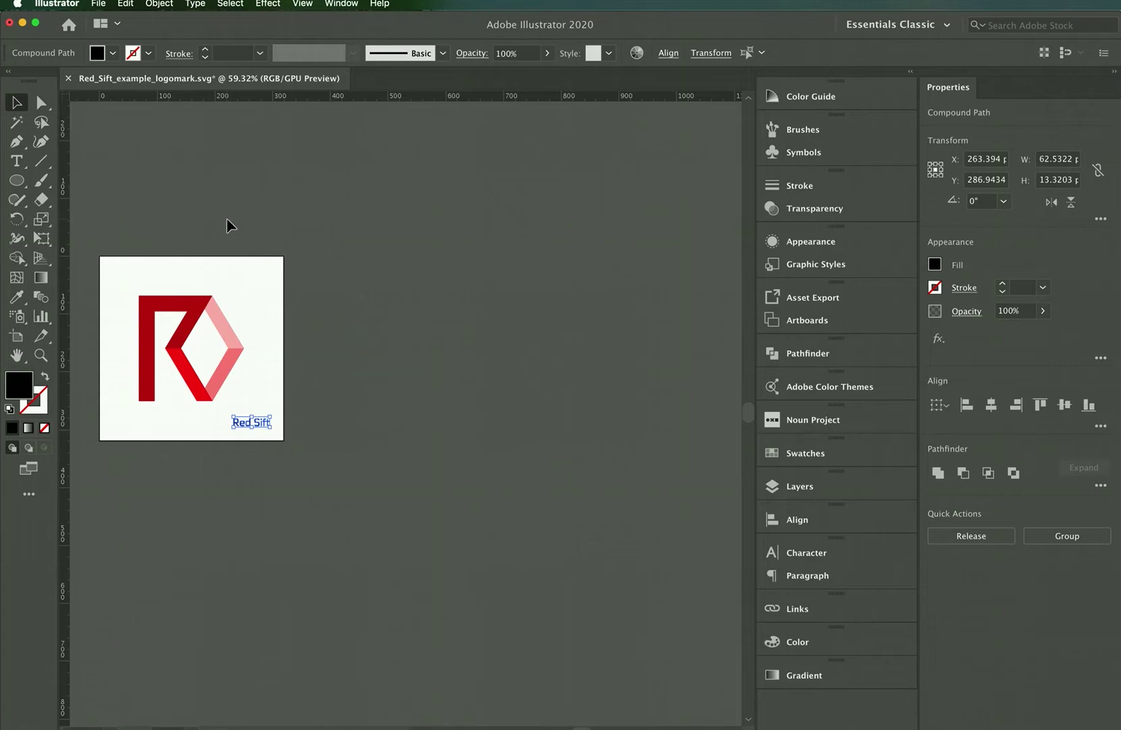
{"action": "key", "text": "shift+o"}
{"action": "left_click", "coordinate": [848, 488]}
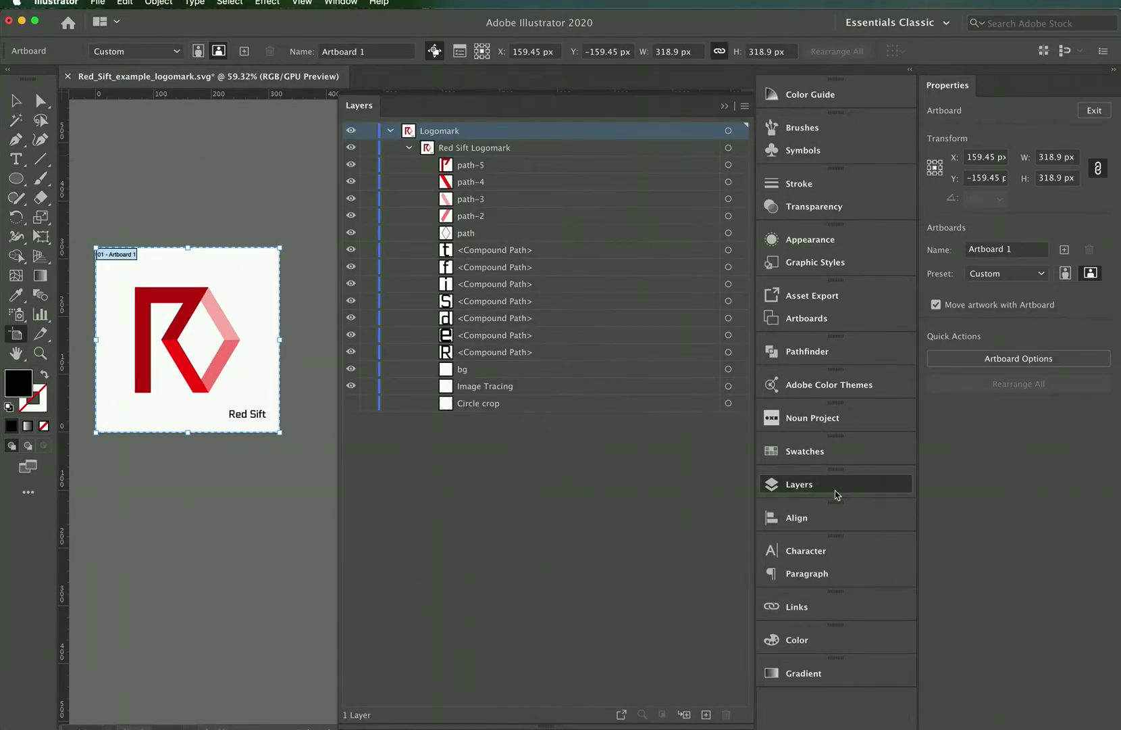
Show the Artboards panel and select Artboard 1's current width value
{"action": "left_click", "coordinate": [823, 318]}
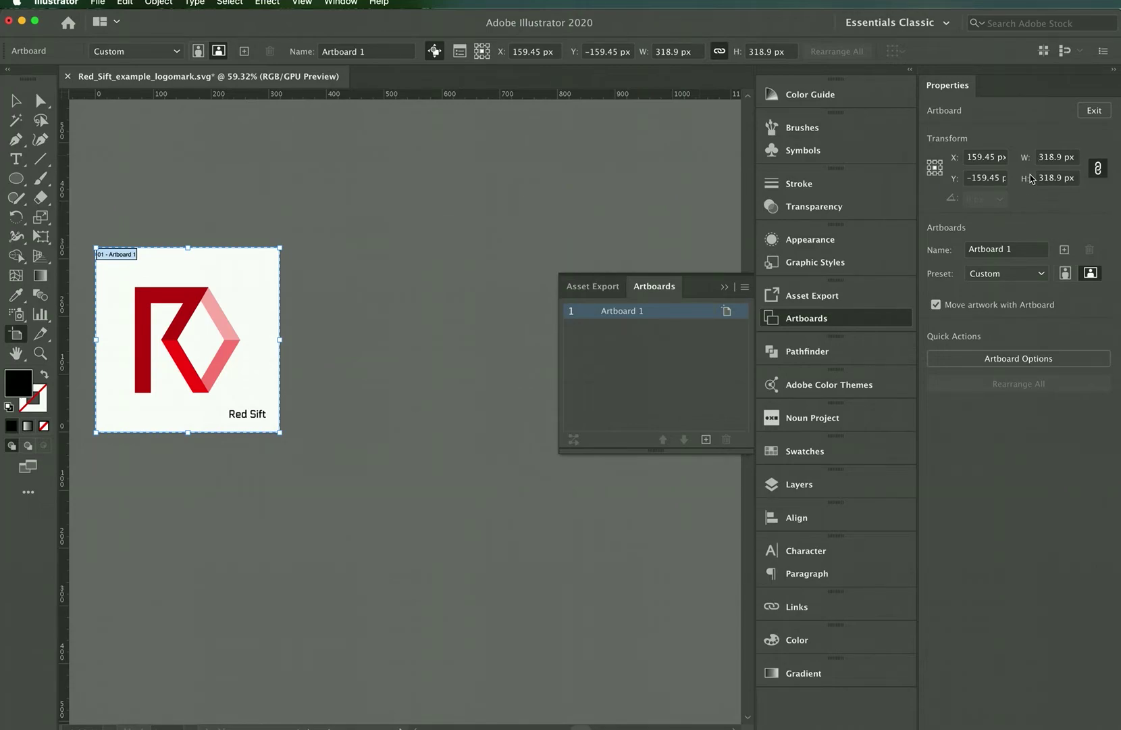
{"action": "left_click_drag", "start_coordinate": [1079, 159], "coordinate": [1025, 164]}
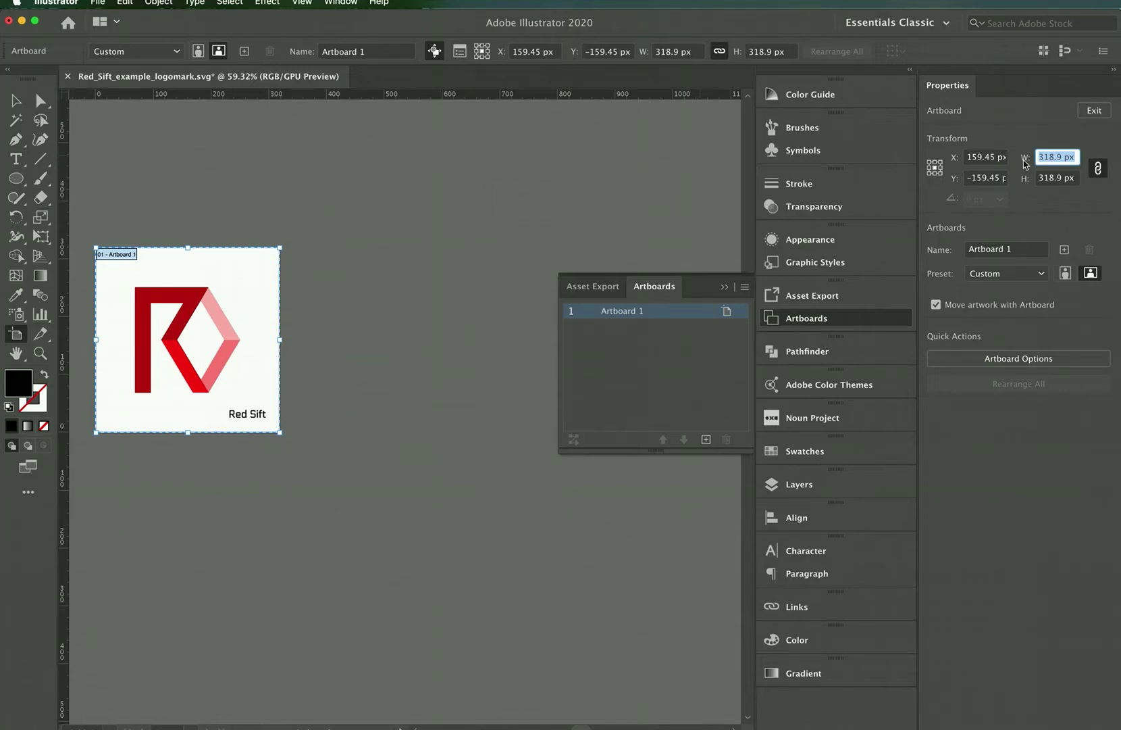
Set Artboard 1 to 80 × 80 px with linked proportions, then leave the Artboard tool
{"action": "type", "text": "80"}
{"action": "left_click", "coordinate": [1064, 178]}
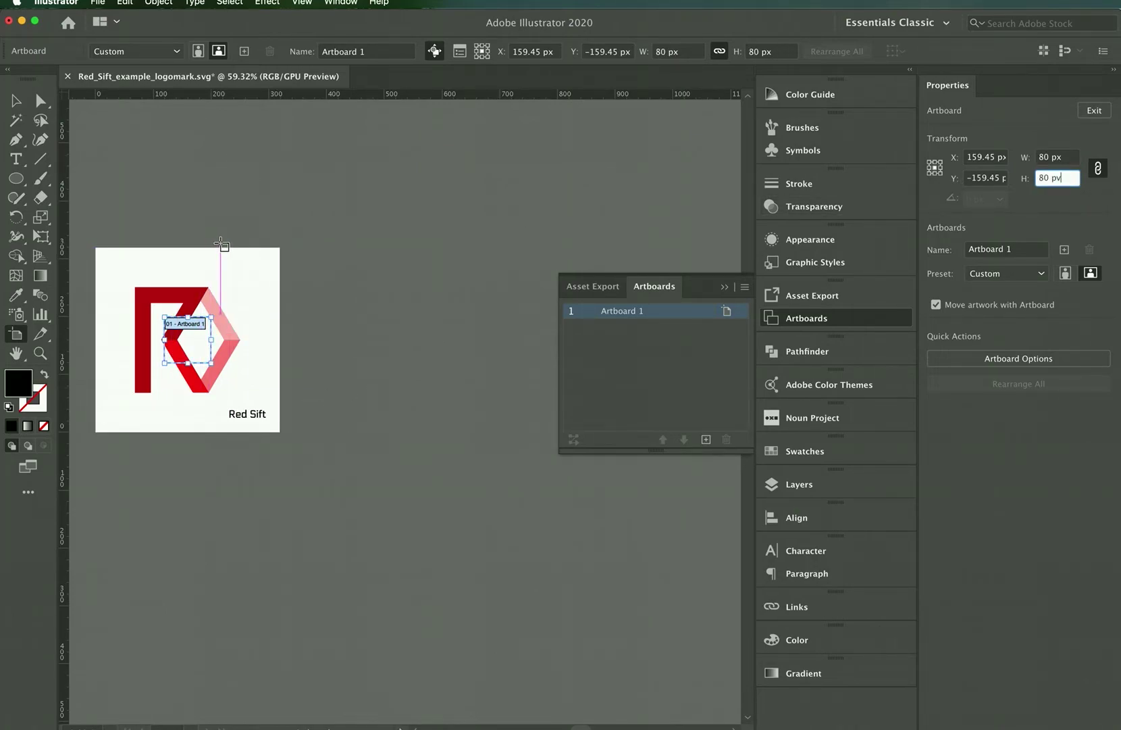
{"action": "key", "text": "super+z"}
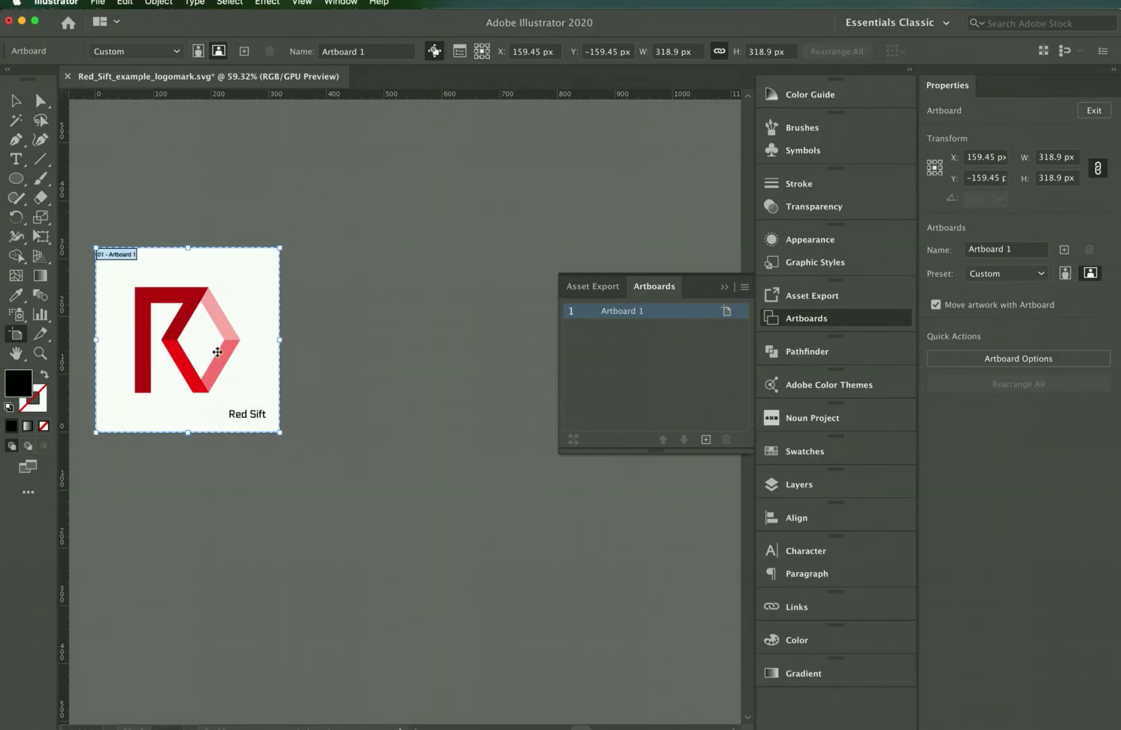
{"action": "left_click", "coordinate": [1072, 157]}
{"action": "type", "text": "80"}
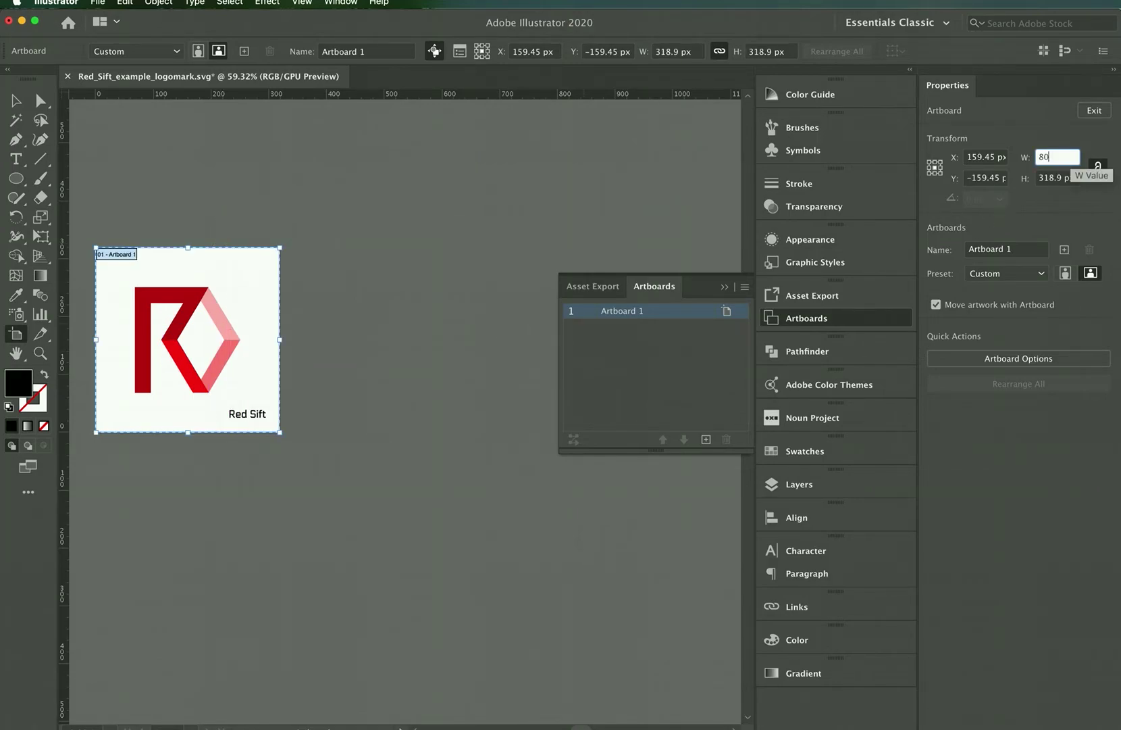
{"action": "key", "text": "Tab"}
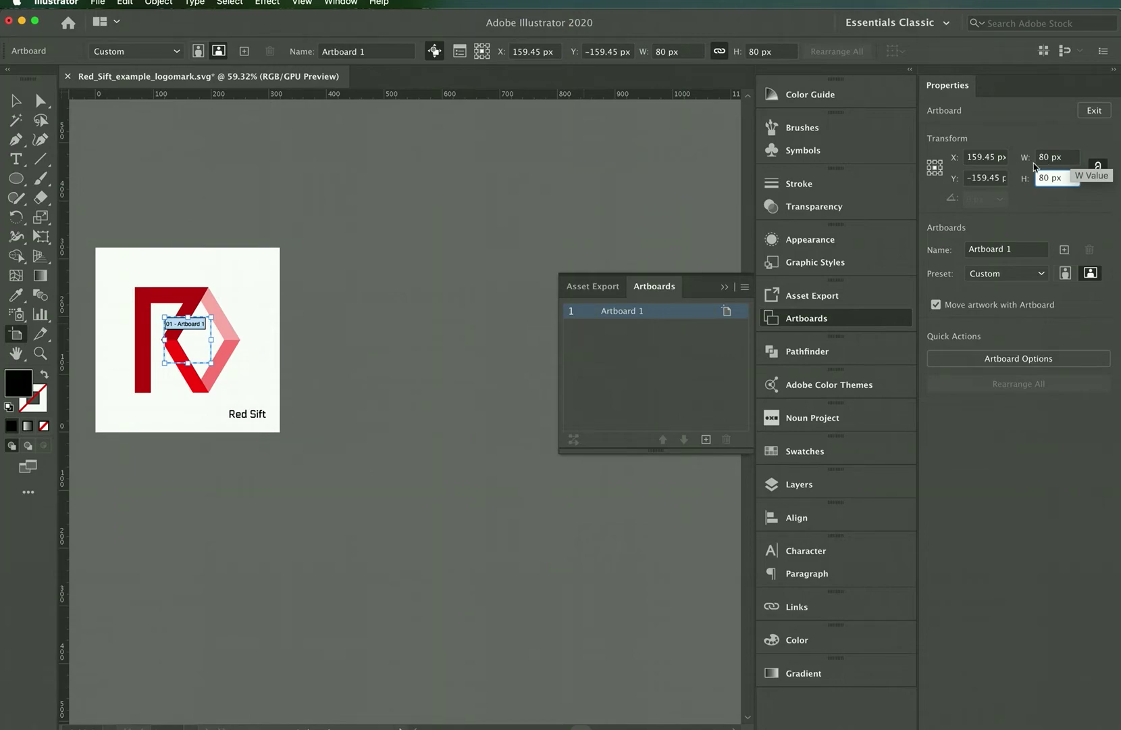
{"action": "key", "text": "Escape"}
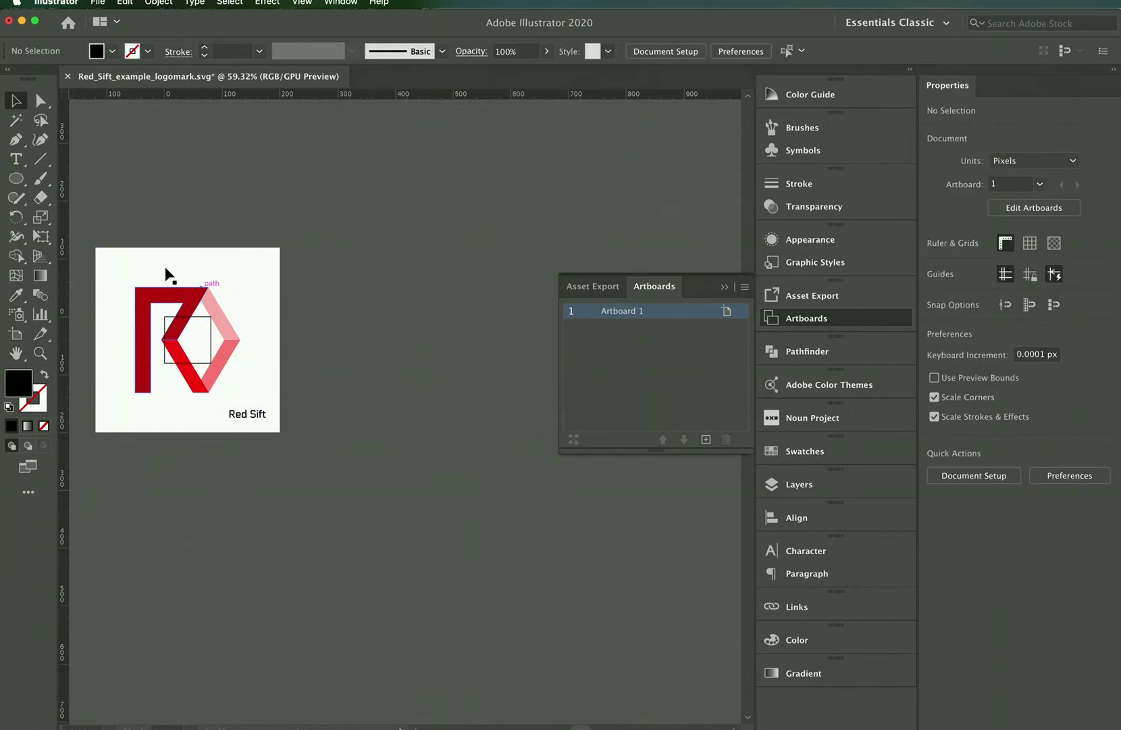
{"action": "left_click", "coordinate": [270, 419]}
Scale the logo group to 80 × 80 px at X 40, Y 40 and zoom in on it
{"action": "left_click_drag", "start_coordinate": [280, 248], "coordinate": [212, 316]}
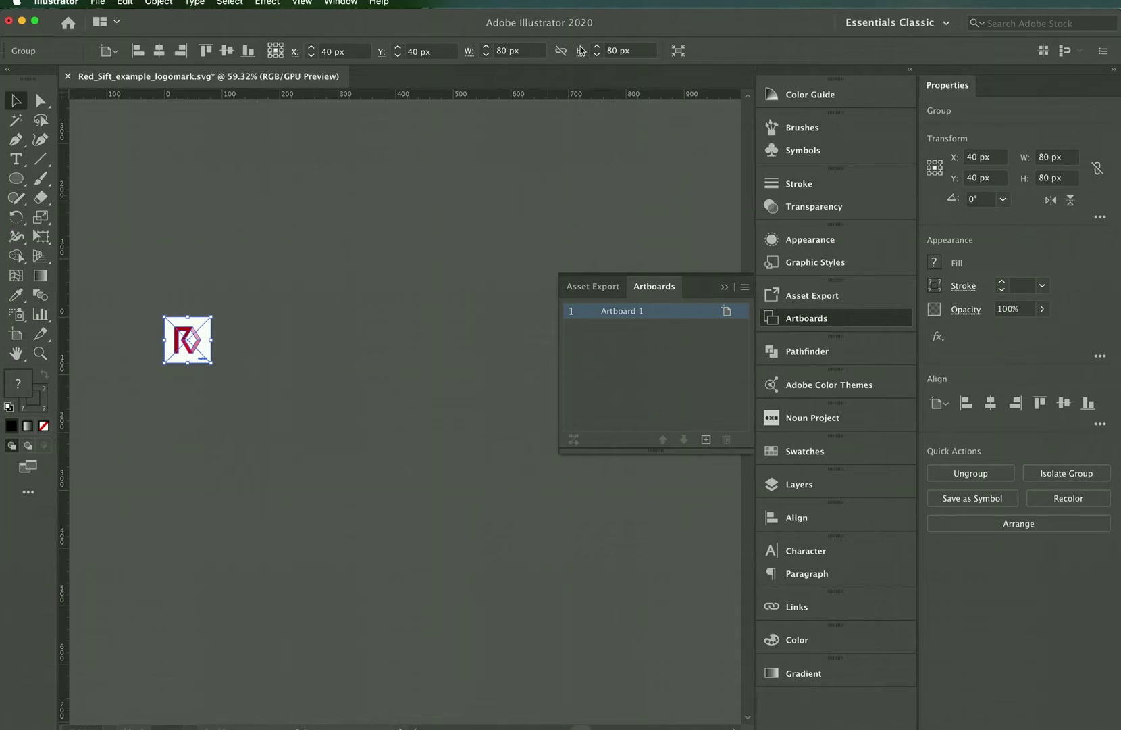
{"action": "left_click", "coordinate": [174, 291]}
{"action": "left_click", "coordinate": [293, 305]}
{"action": "left_click", "coordinate": [243, 223]}
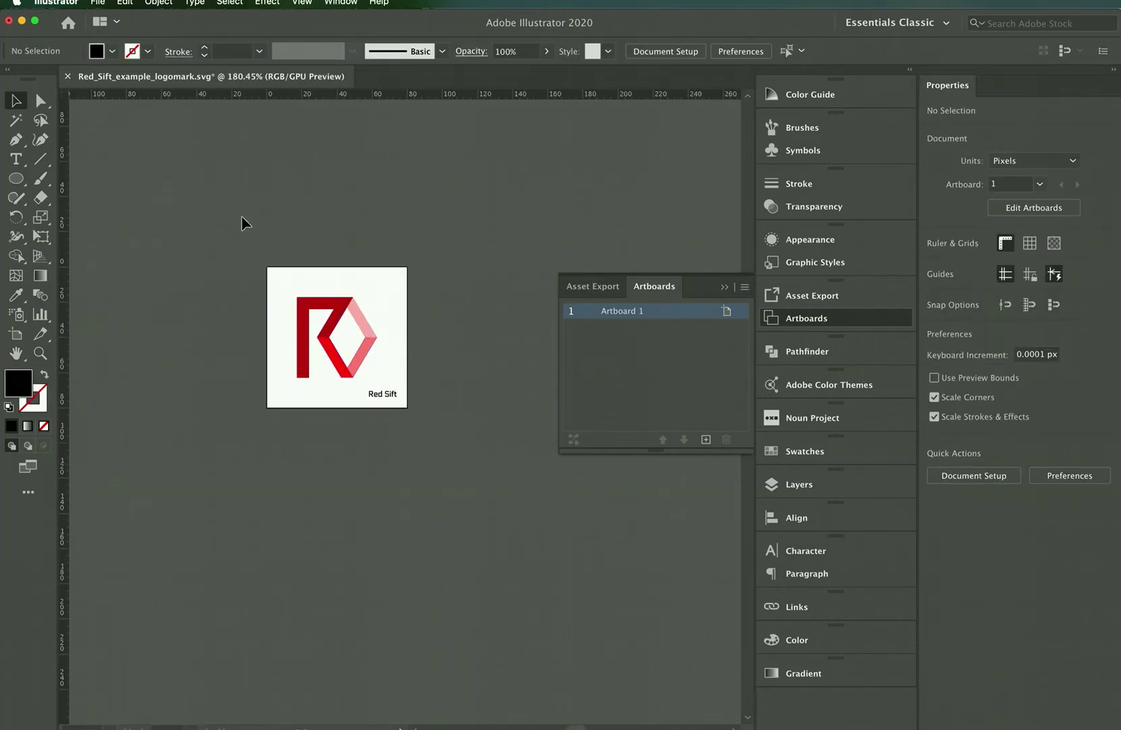
{"action": "key", "text": "super+a"}
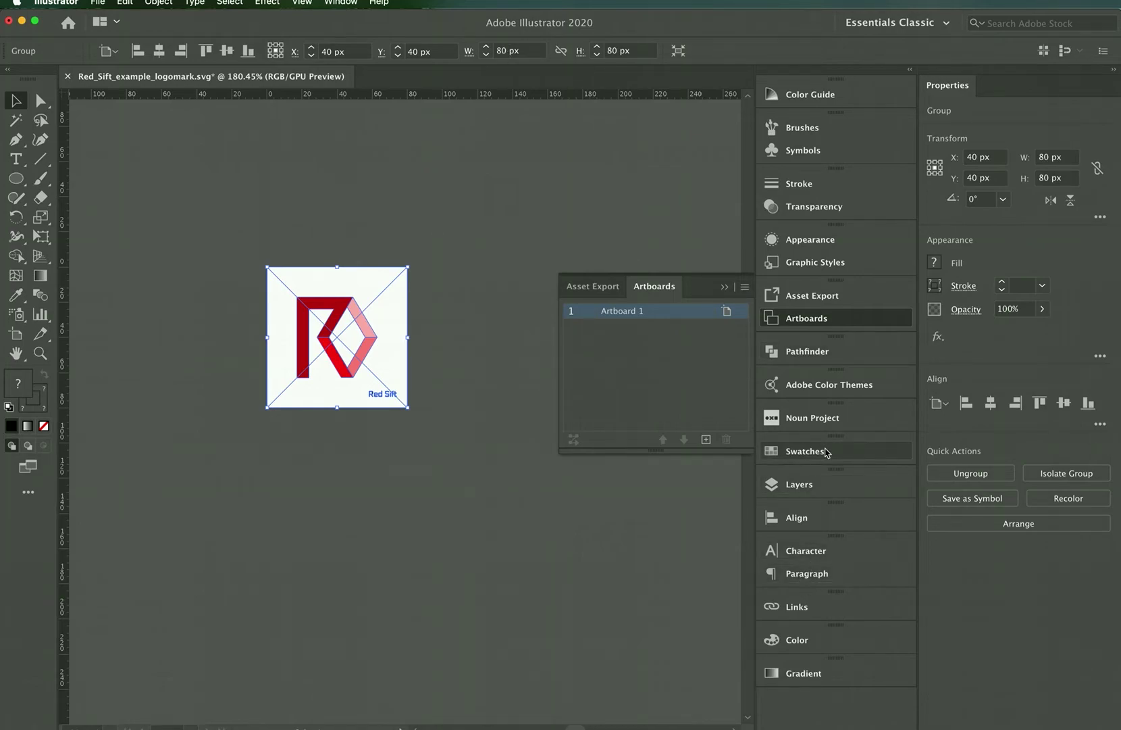
Turn on visibility of the Circle crop layer
{"action": "left_click", "coordinate": [813, 487]}
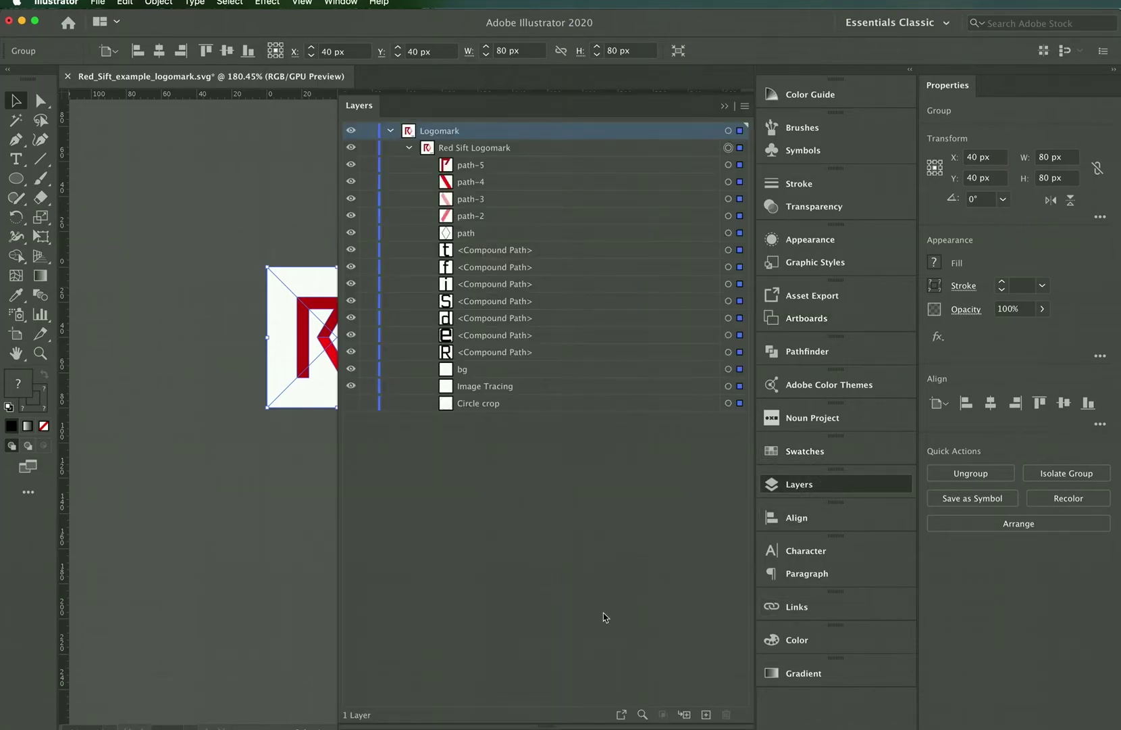
{"action": "scroll", "coordinate": [155, 230], "scroll_direction": "right", "scroll_amount": 3}
{"action": "scroll", "coordinate": [158, 224], "scroll_direction": "right", "scroll_amount": 10}
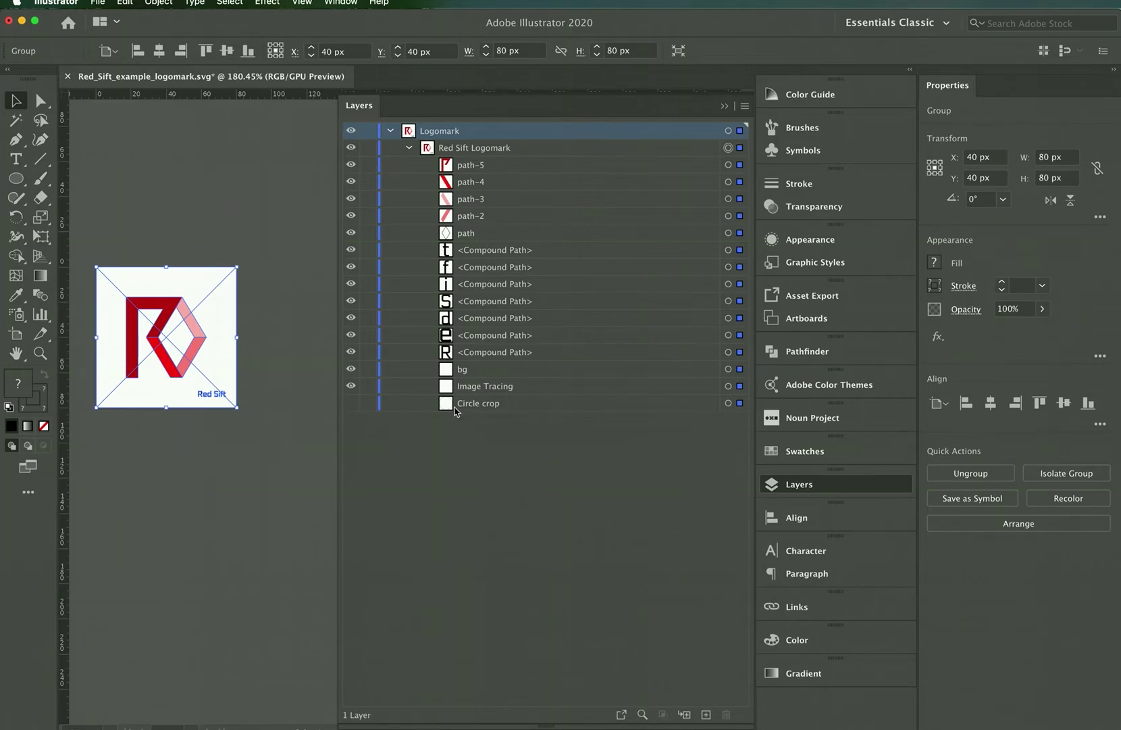
{"action": "left_click", "coordinate": [351, 403]}
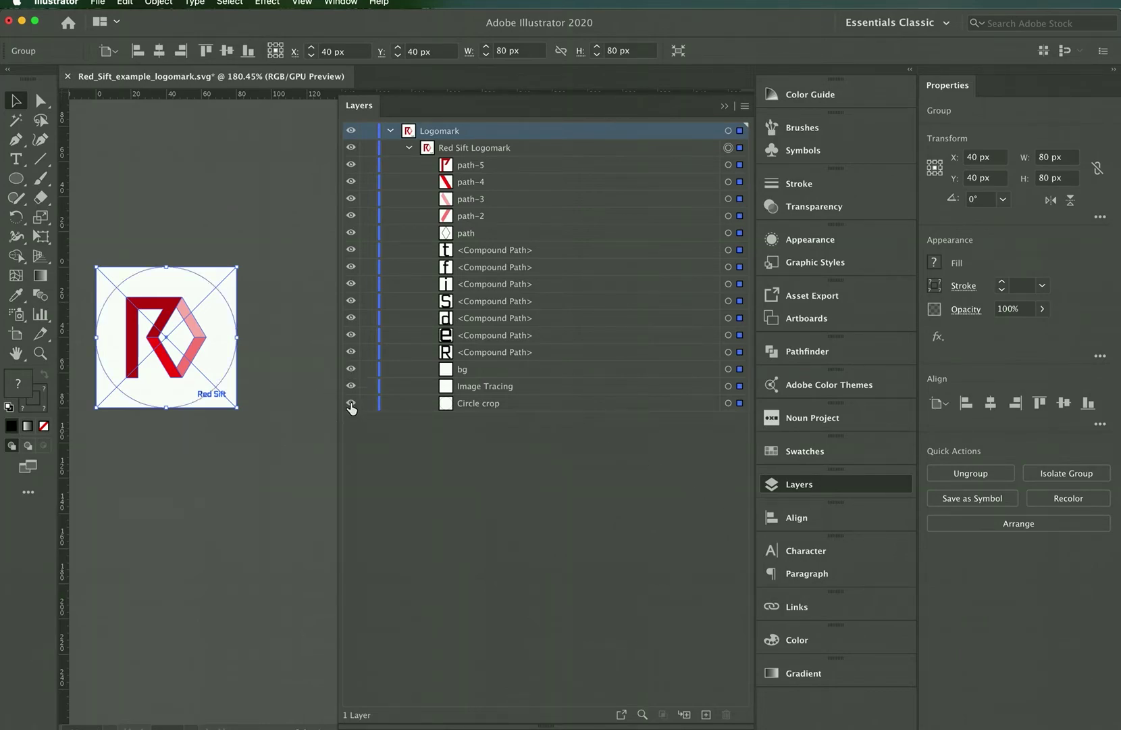
{"action": "left_click", "coordinate": [724, 105]}
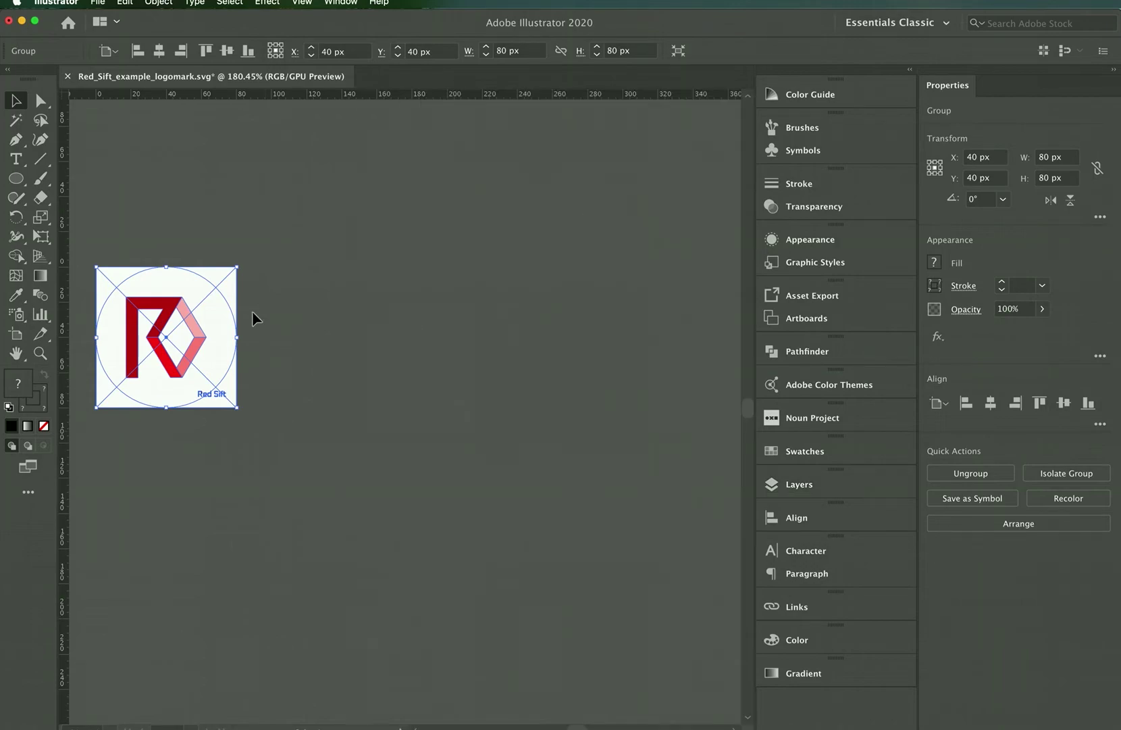
{"action": "left_click", "coordinate": [260, 252]}
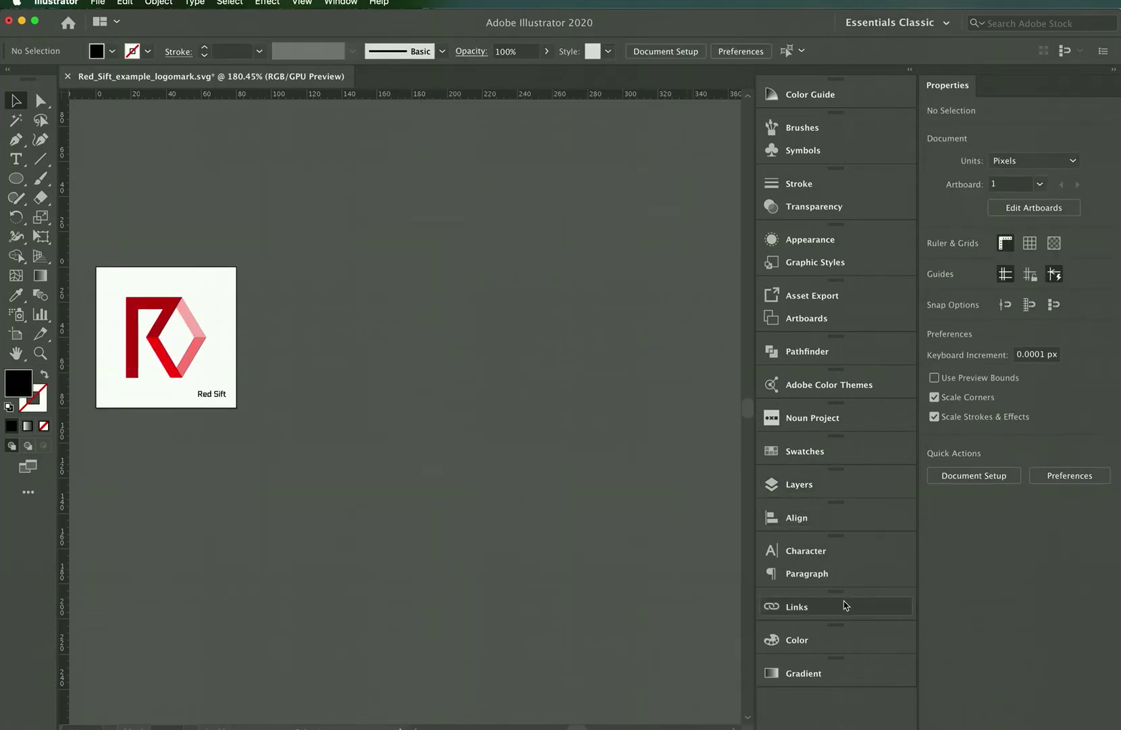
Move Circle crop to the top of the Red Sift Logomark group and zoom in to check it
{"action": "left_click", "coordinate": [804, 484]}
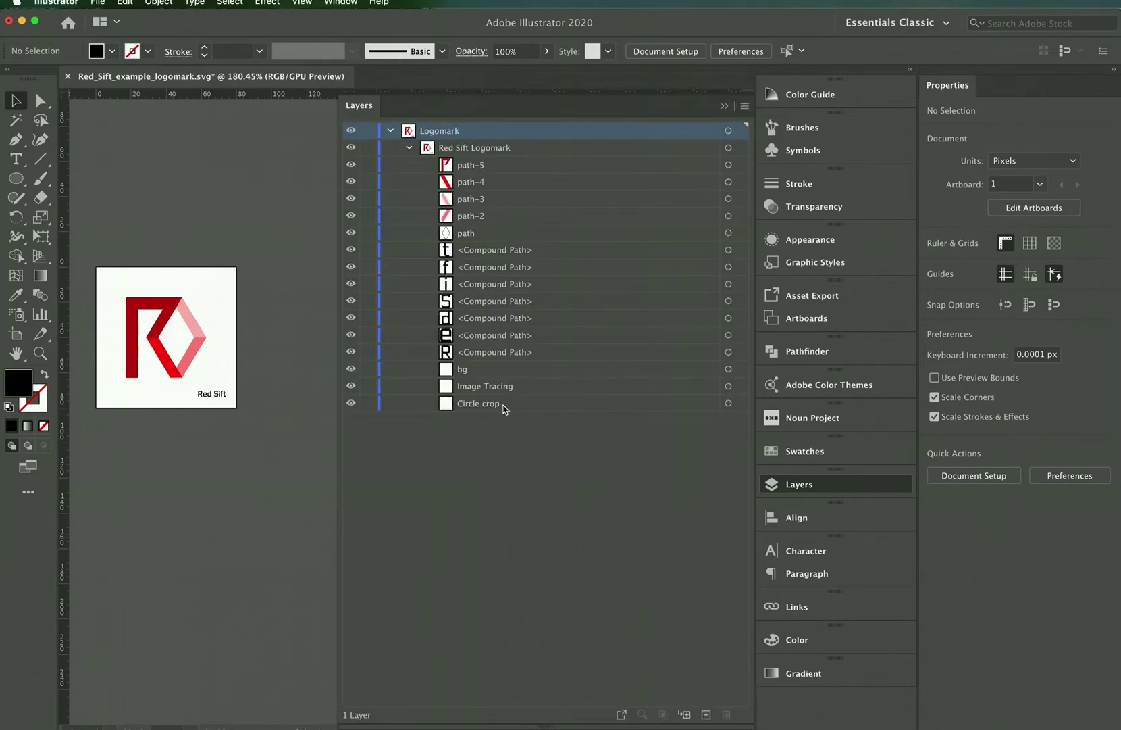
{"action": "left_click_drag", "start_coordinate": [503, 408], "coordinate": [483, 157]}
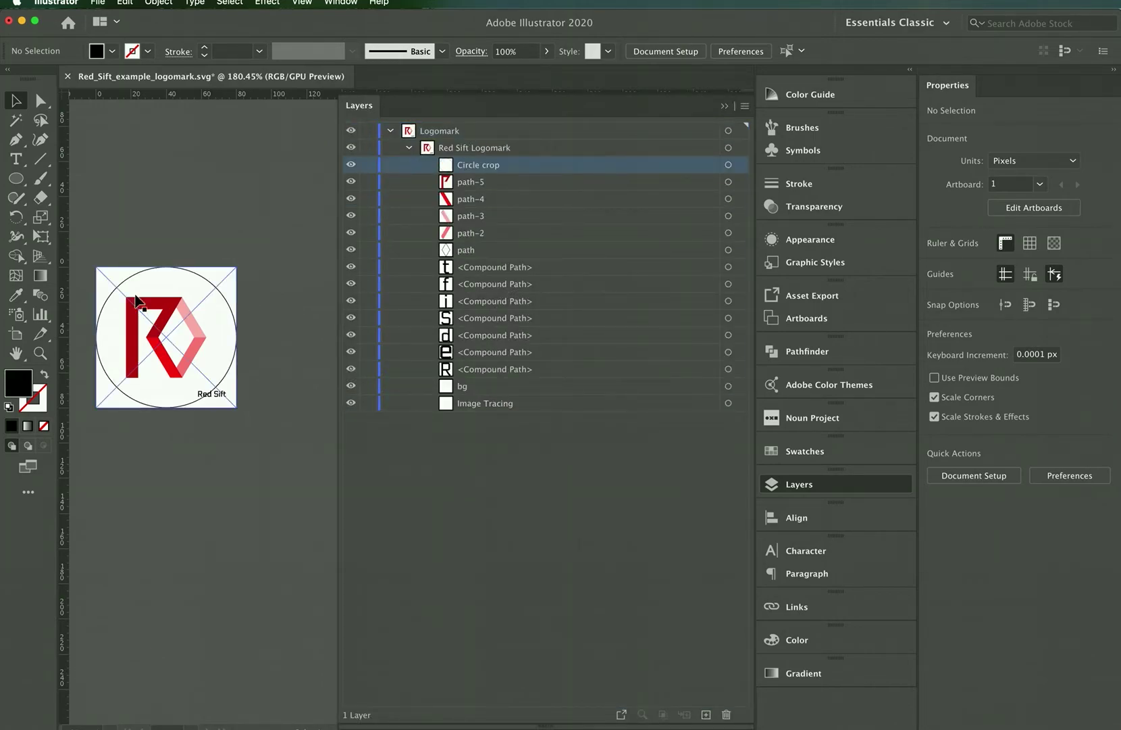
{"action": "left_click", "coordinate": [227, 352]}
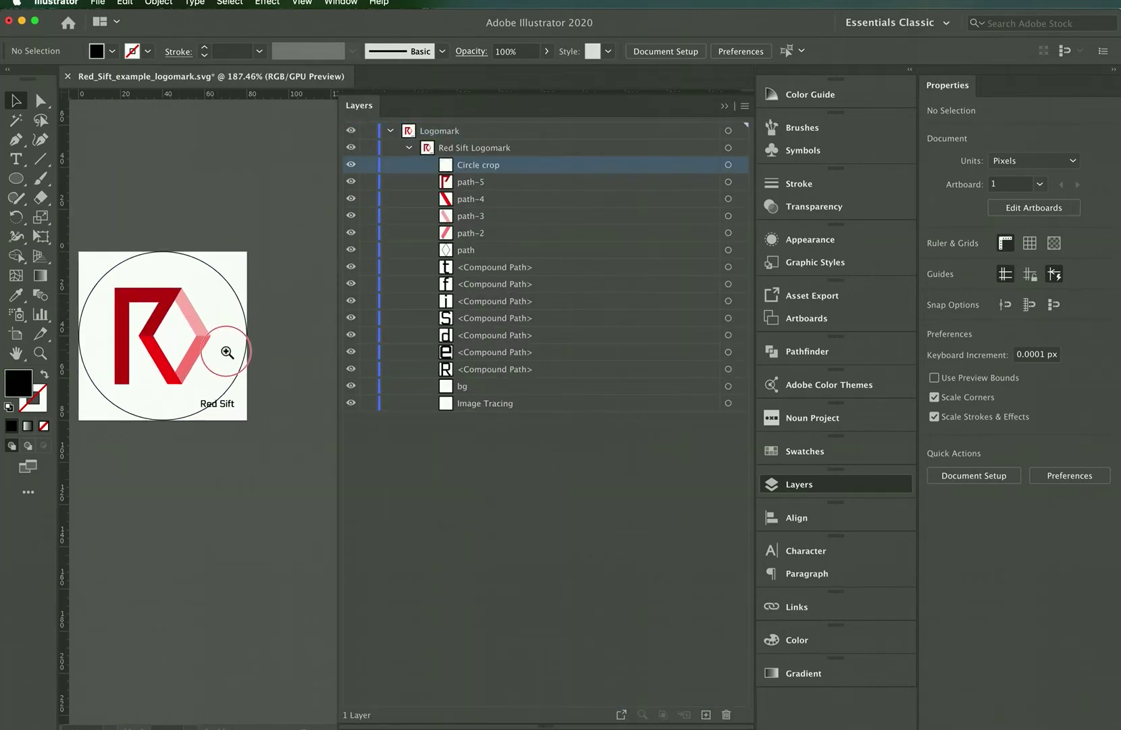
{"action": "left_click", "coordinate": [281, 189]}
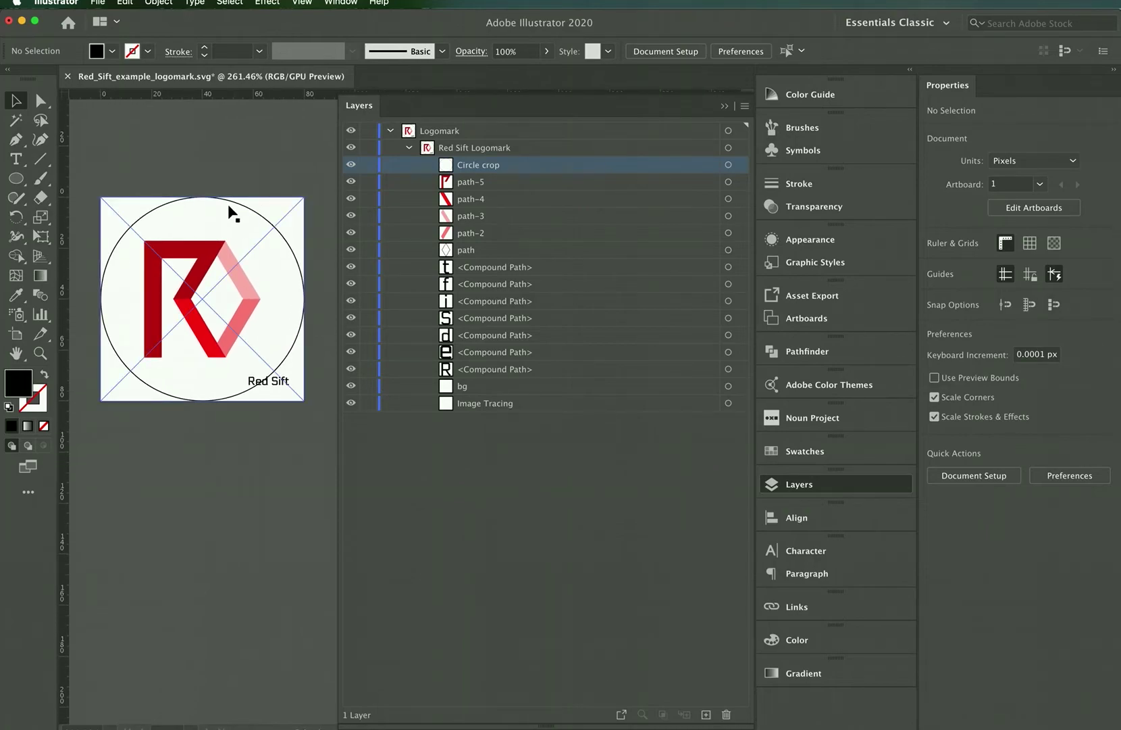
{"action": "left_click", "coordinate": [224, 200]}
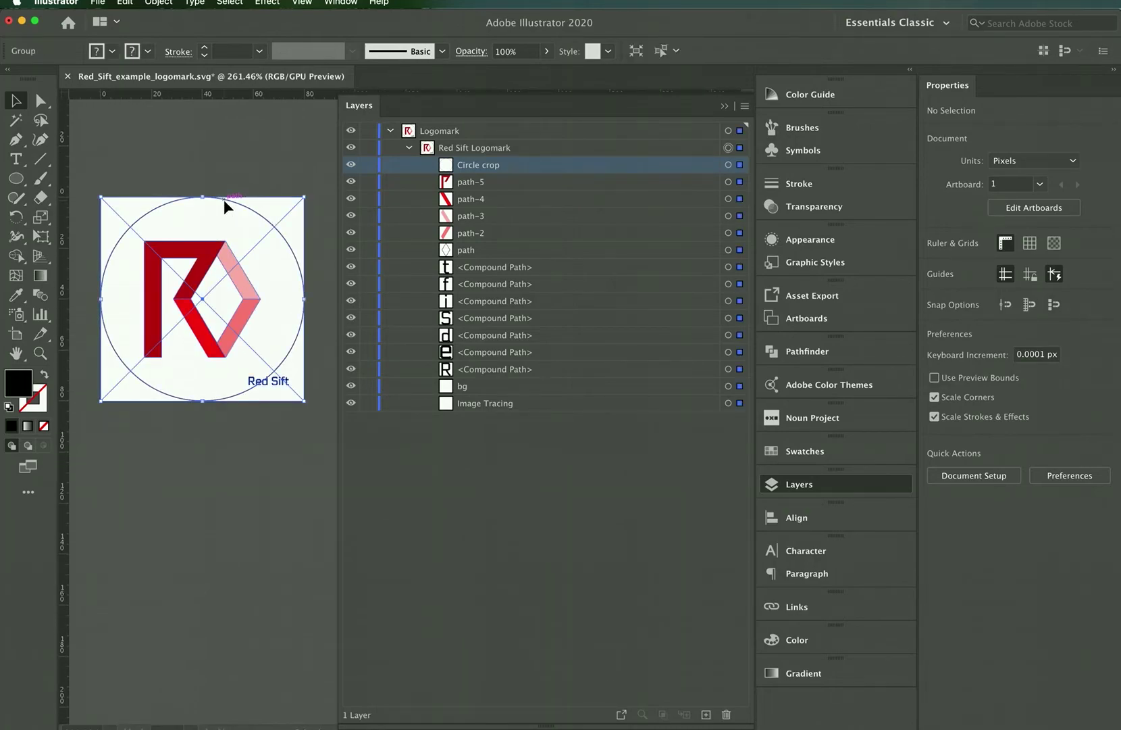
{"action": "left_click", "coordinate": [311, 422]}
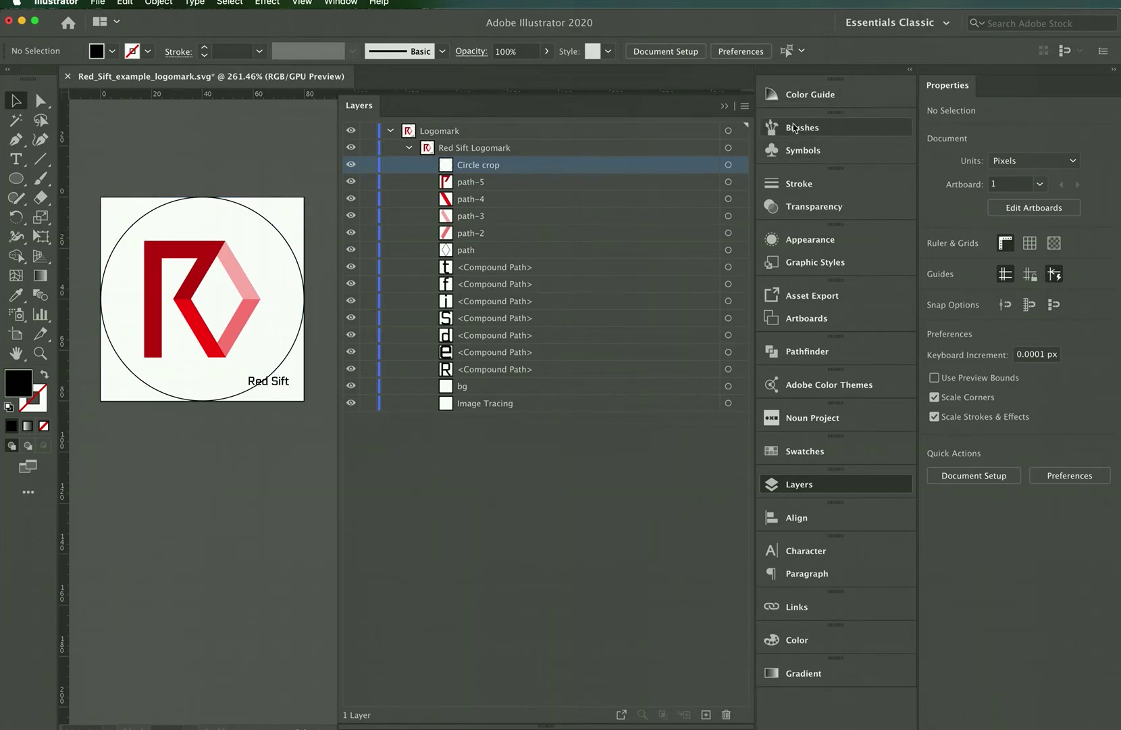
Delete the Red Sift wordmark text from the logo group, leaving only the red R logomark centred on the artboard
{"action": "left_click", "coordinate": [725, 106]}
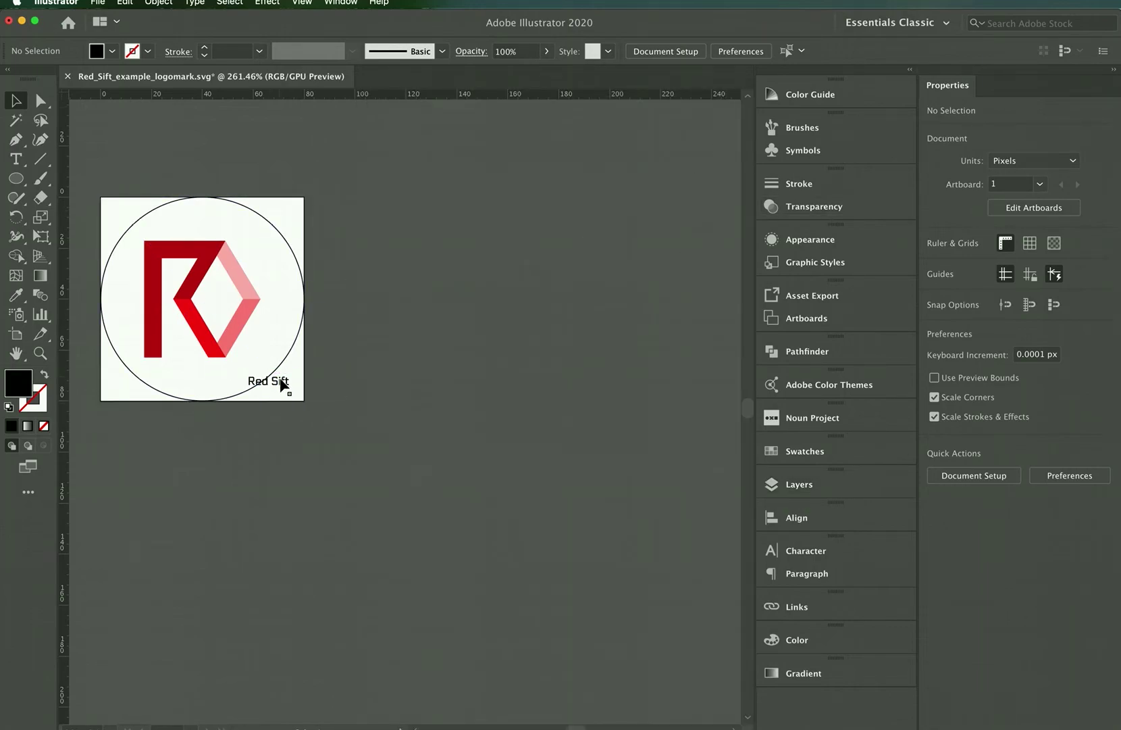
{"action": "left_click", "coordinate": [287, 381]}
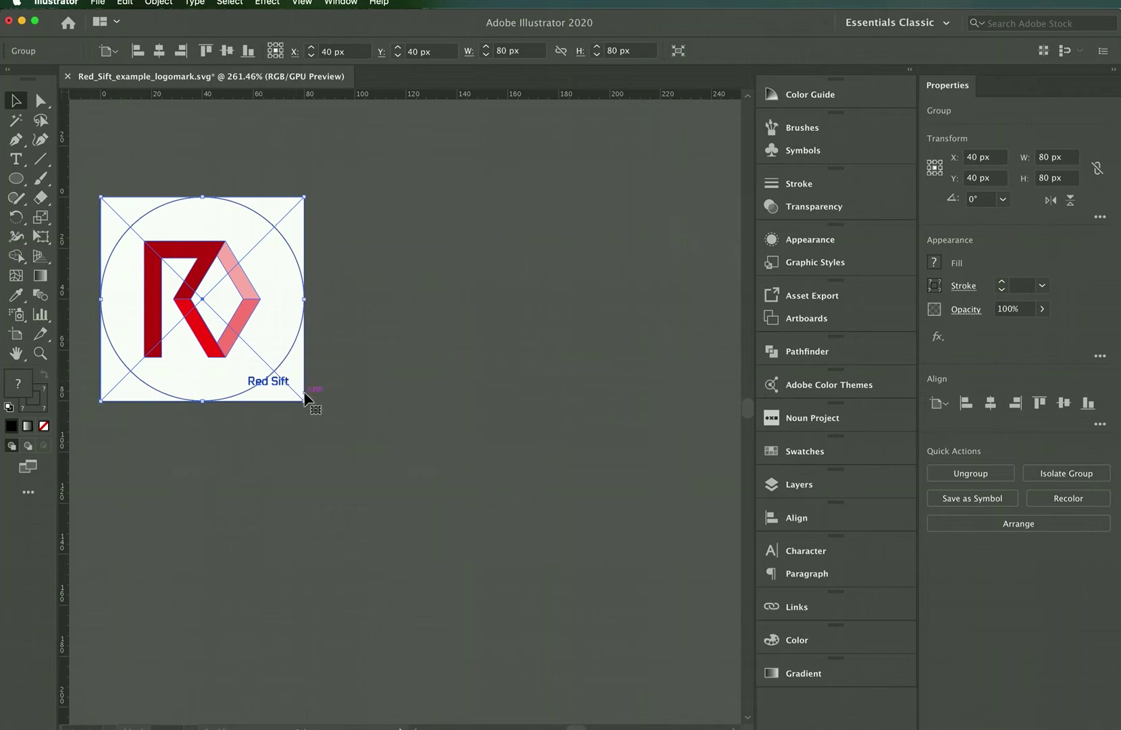
{"action": "double_click", "coordinate": [270, 378]}
{"action": "left_click", "coordinate": [289, 385]}
{"action": "left_click", "coordinate": [286, 382]}
{"action": "left_click_drag", "start_coordinate": [253, 371], "coordinate": [267, 383]}
{"action": "key", "text": "Delete"}
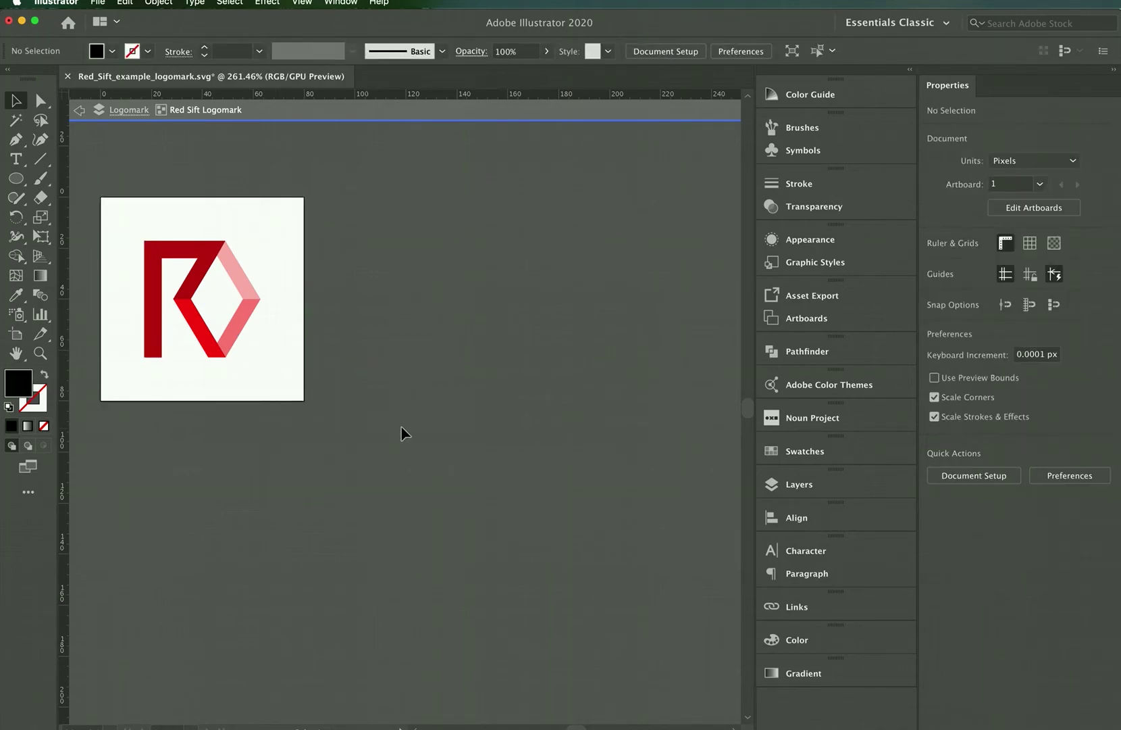
{"action": "double_click", "coordinate": [403, 433]}
{"action": "left_click_drag", "start_coordinate": [415, 408], "coordinate": [606, 443]}
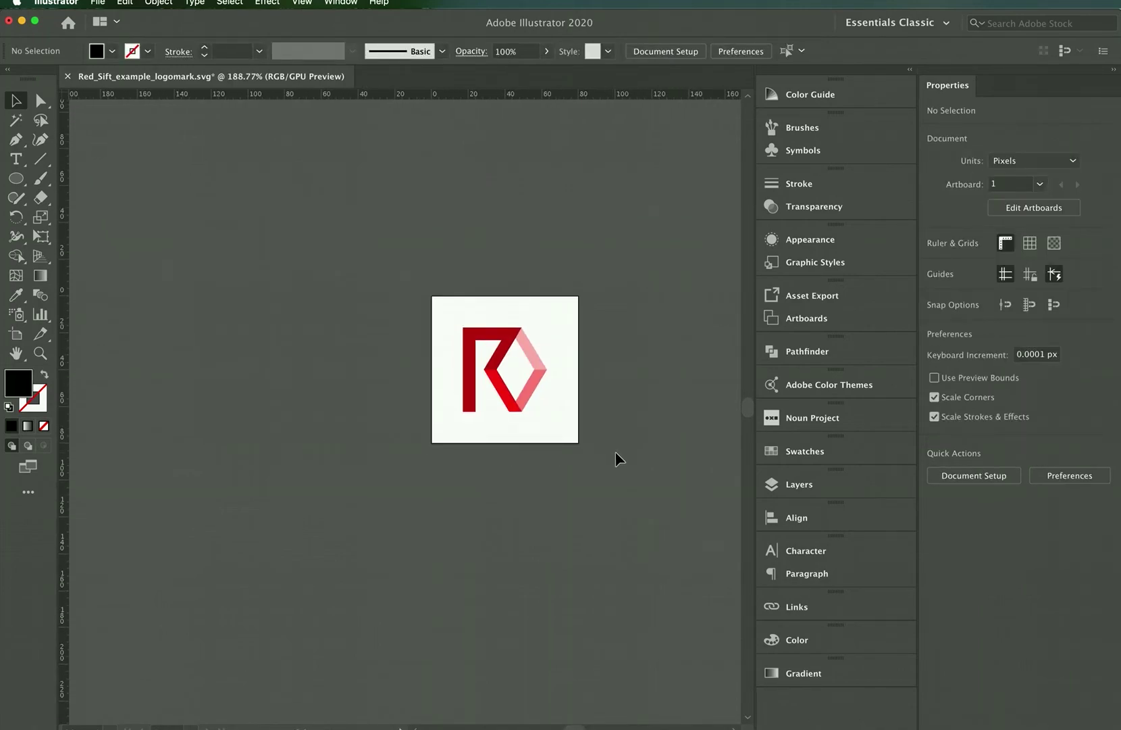
{"action": "left_click_drag", "start_coordinate": [512, 251], "coordinate": [392, 215]}
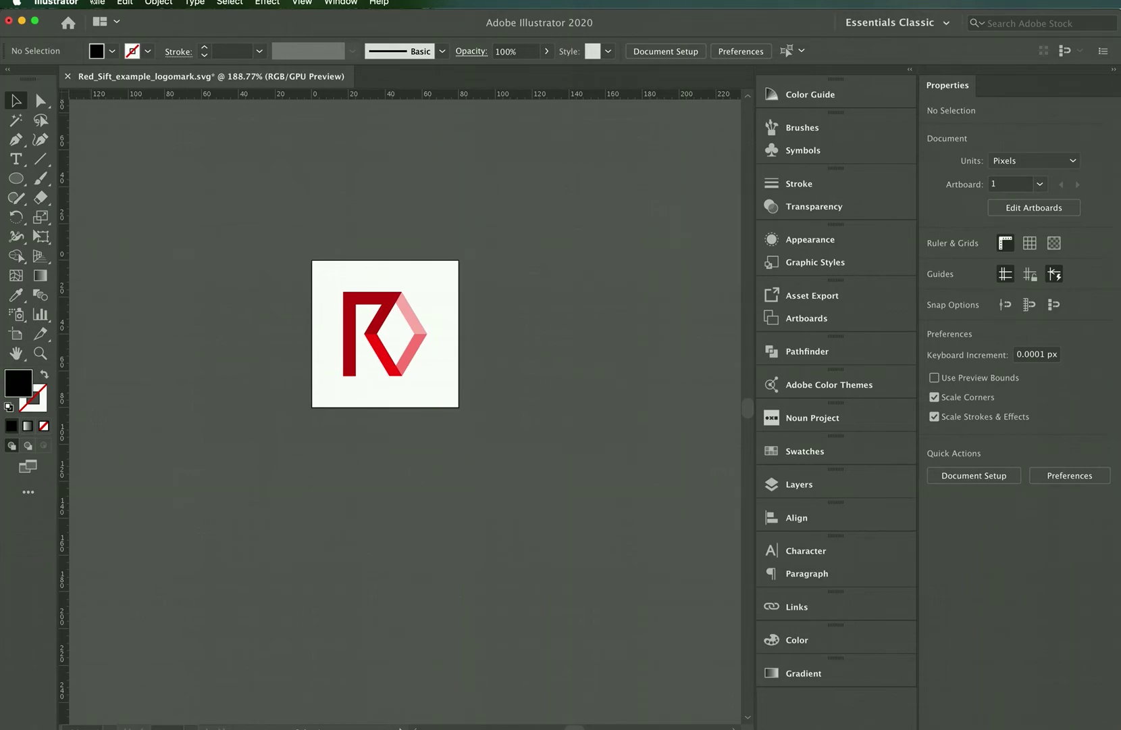
Save the file to the Desktop, replacing the existing logomark SVG
{"action": "left_click", "coordinate": [96, 2]}
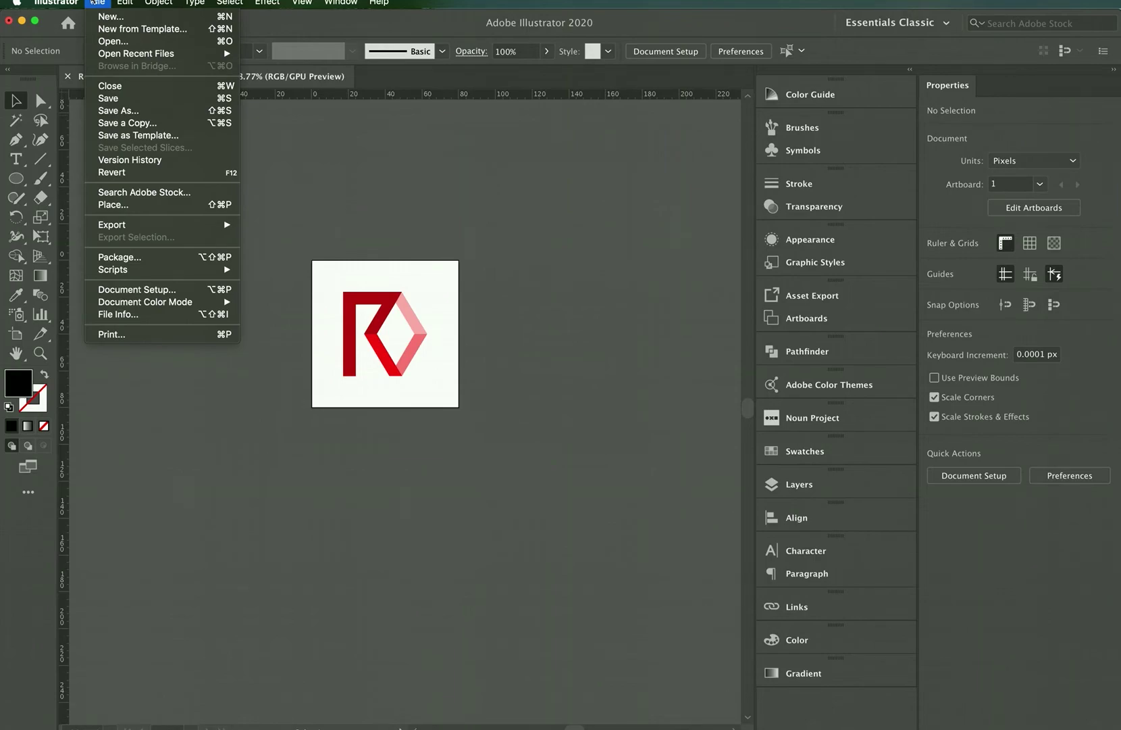
{"action": "left_click", "coordinate": [137, 111]}
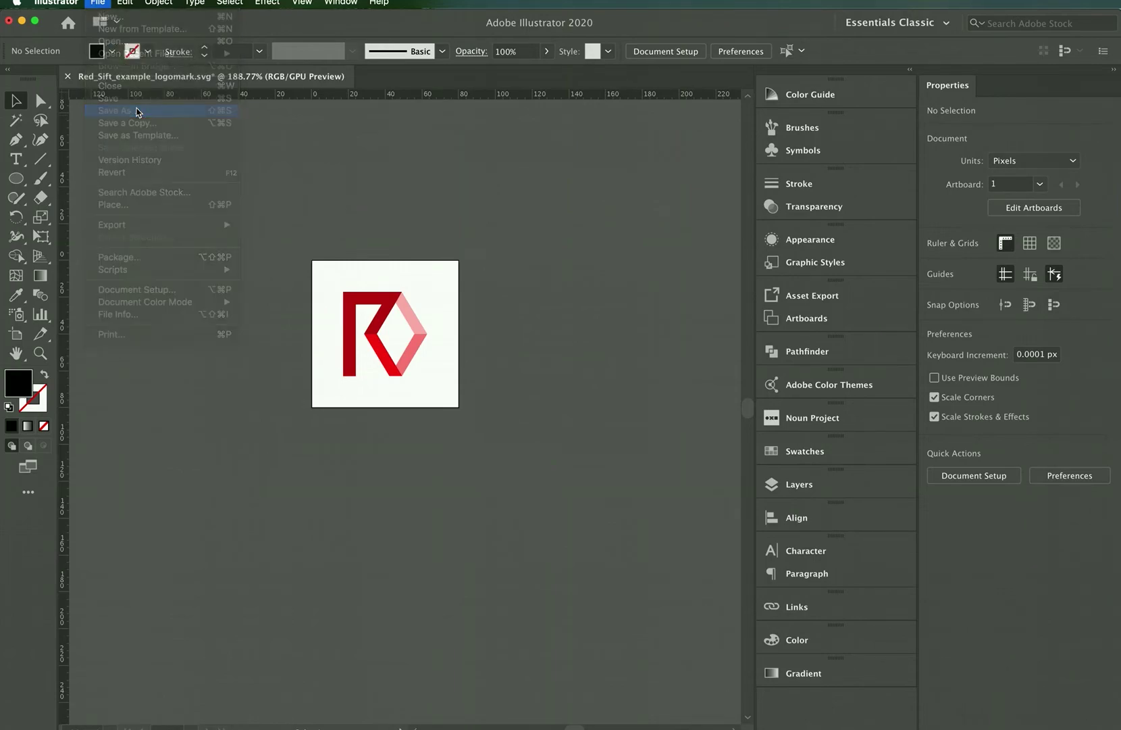
{"action": "left_click_drag", "start_coordinate": [693, 164], "coordinate": [466, 134]}
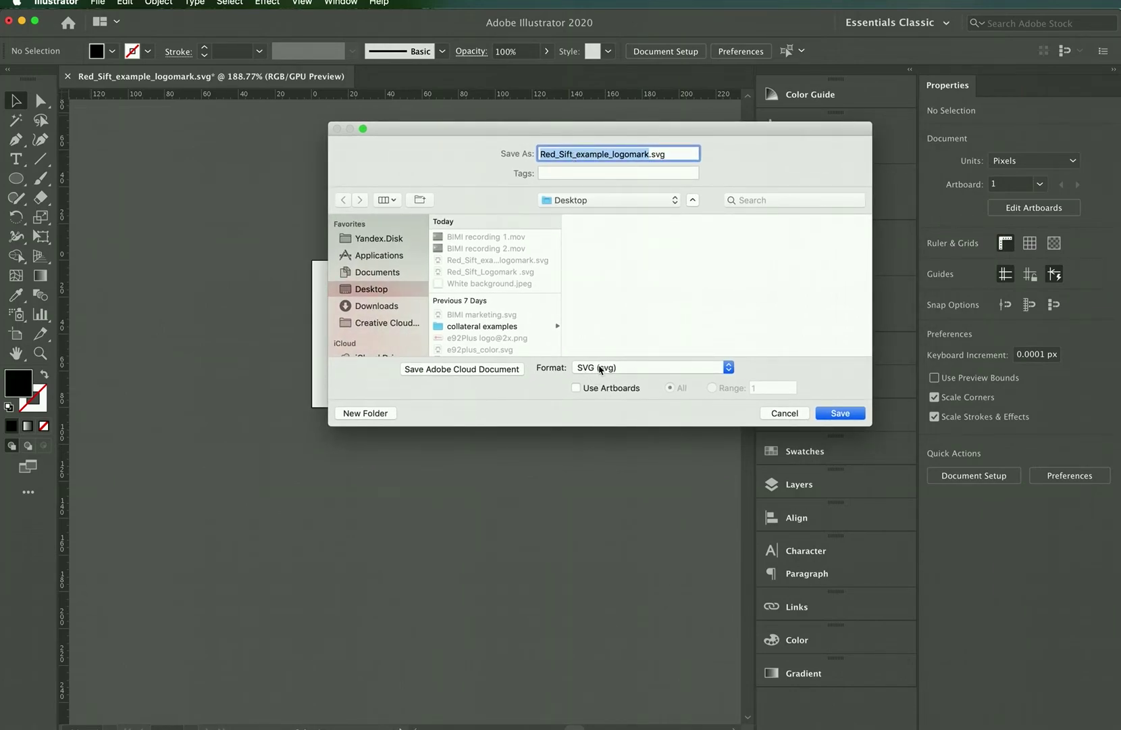
{"action": "left_click", "coordinate": [842, 416]}
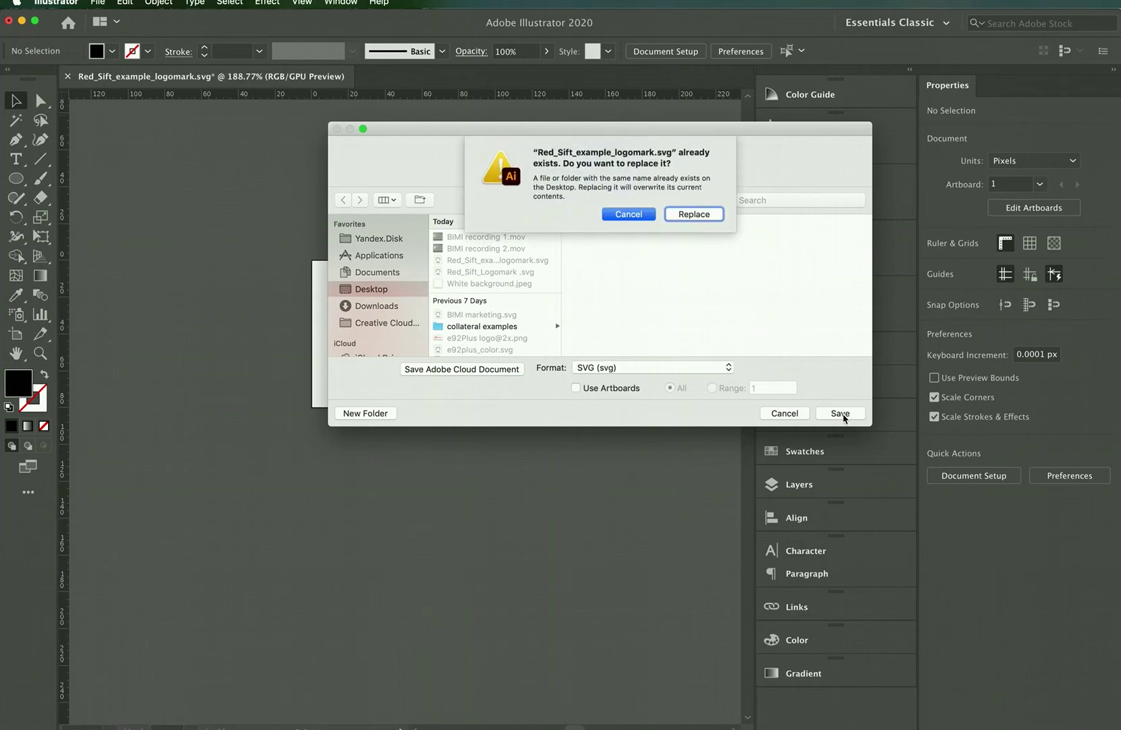
{"action": "left_click", "coordinate": [691, 217]}
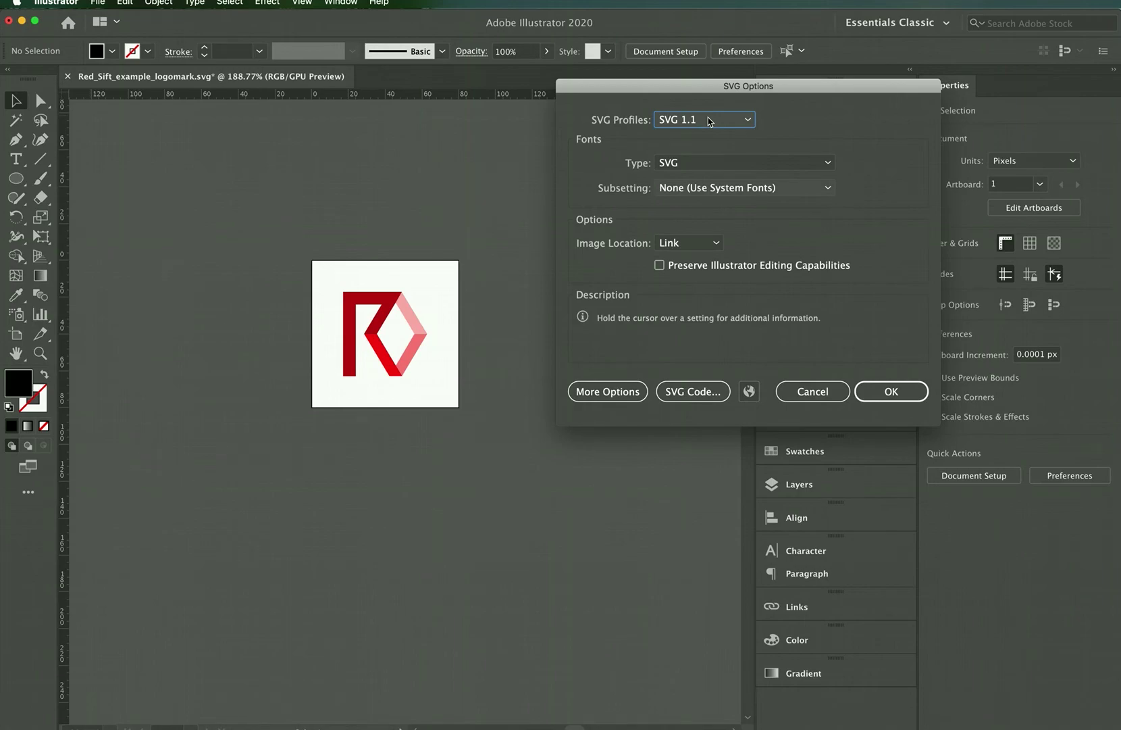
Pick the SVG Tiny 1.2 profile with Preserve image location and preview the SVG code
{"action": "left_click_drag", "start_coordinate": [701, 90], "coordinate": [629, 104]}
{"action": "left_click", "coordinate": [597, 135]}
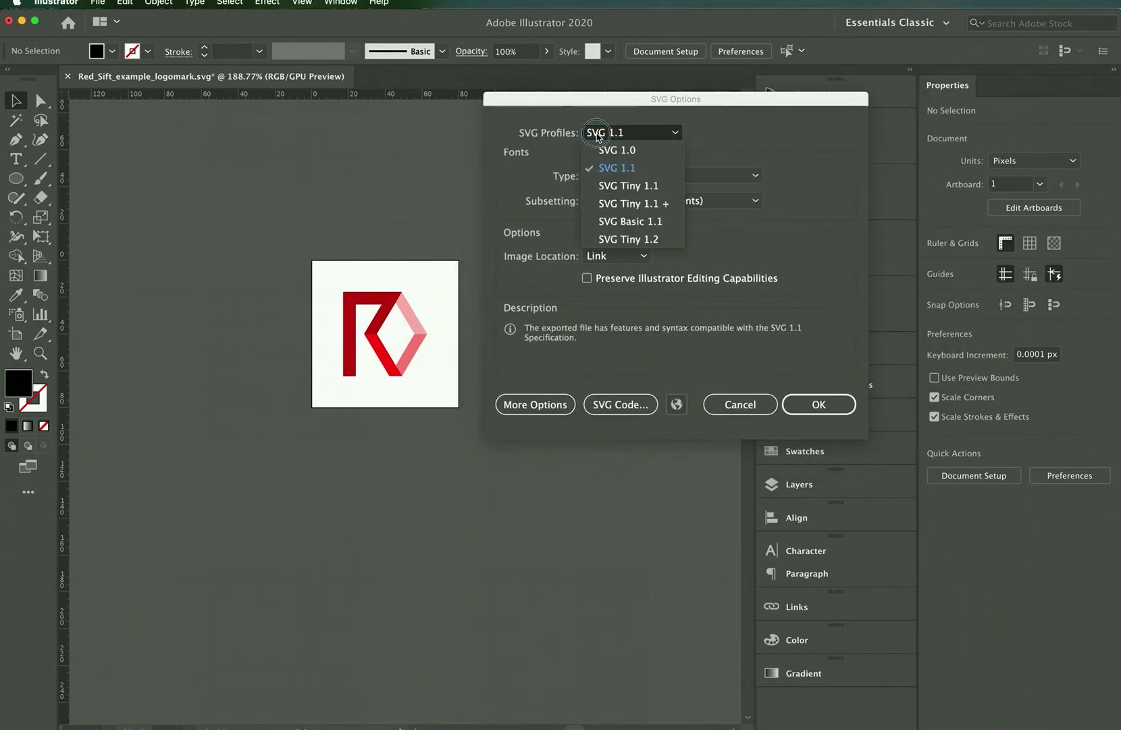
{"action": "left_click", "coordinate": [638, 244]}
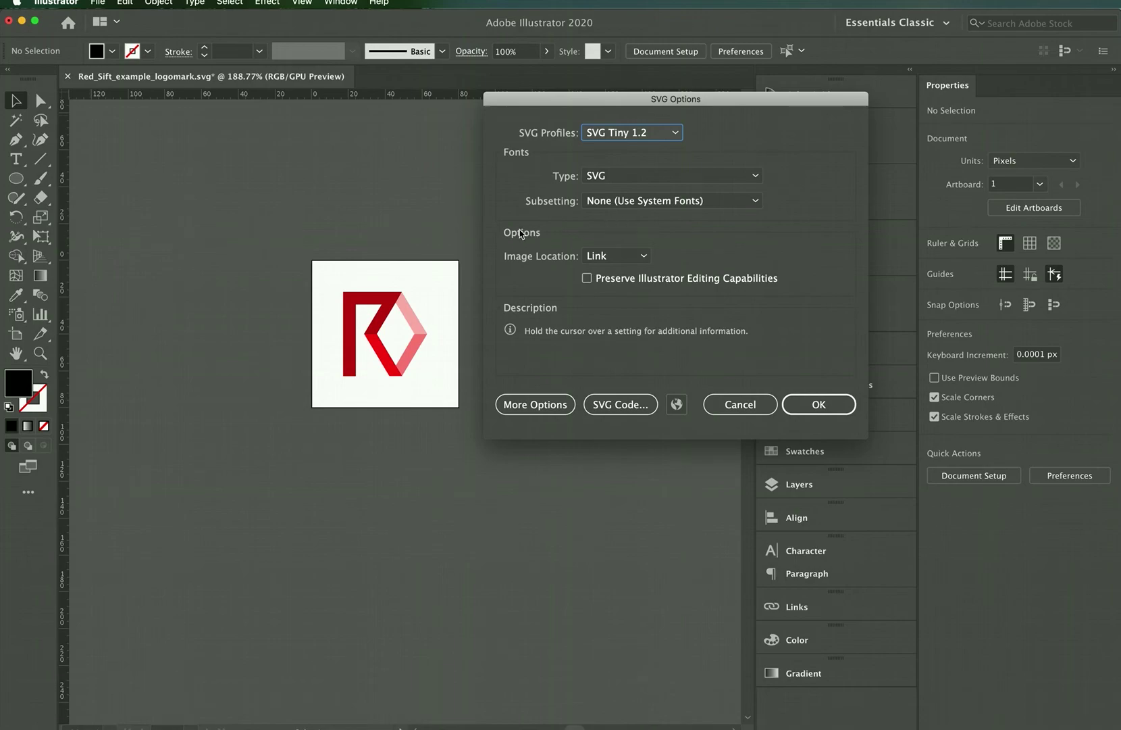
{"action": "left_click", "coordinate": [607, 259]}
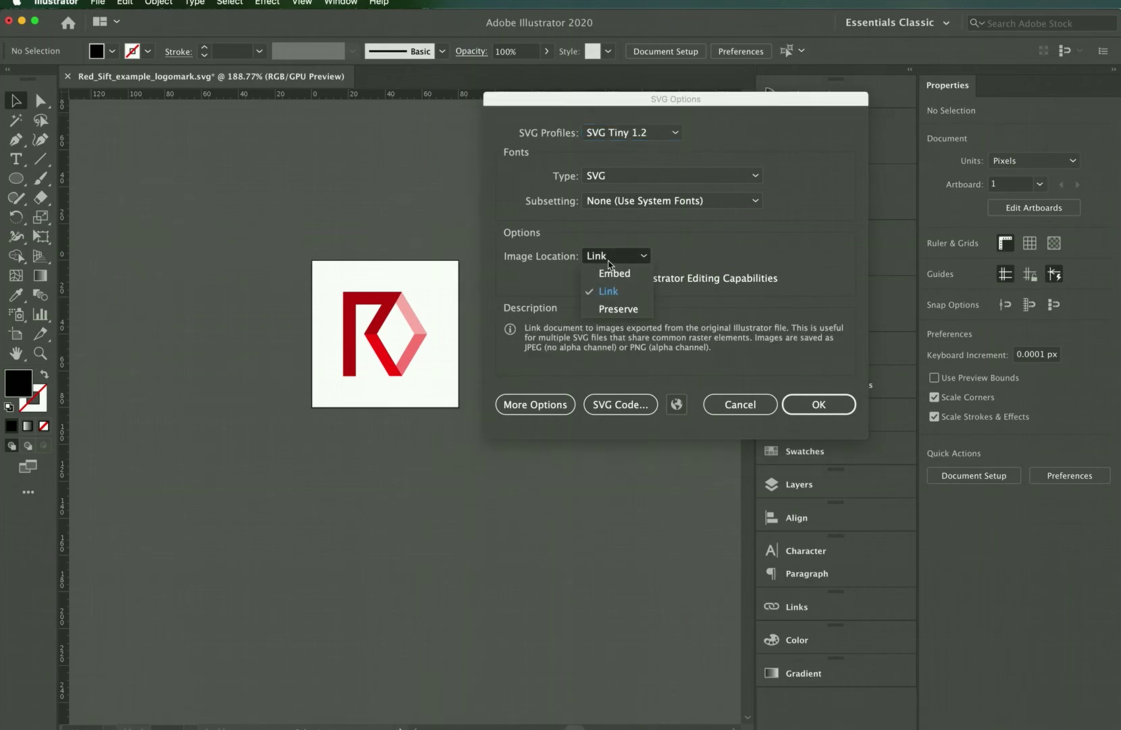
{"action": "left_click", "coordinate": [618, 309]}
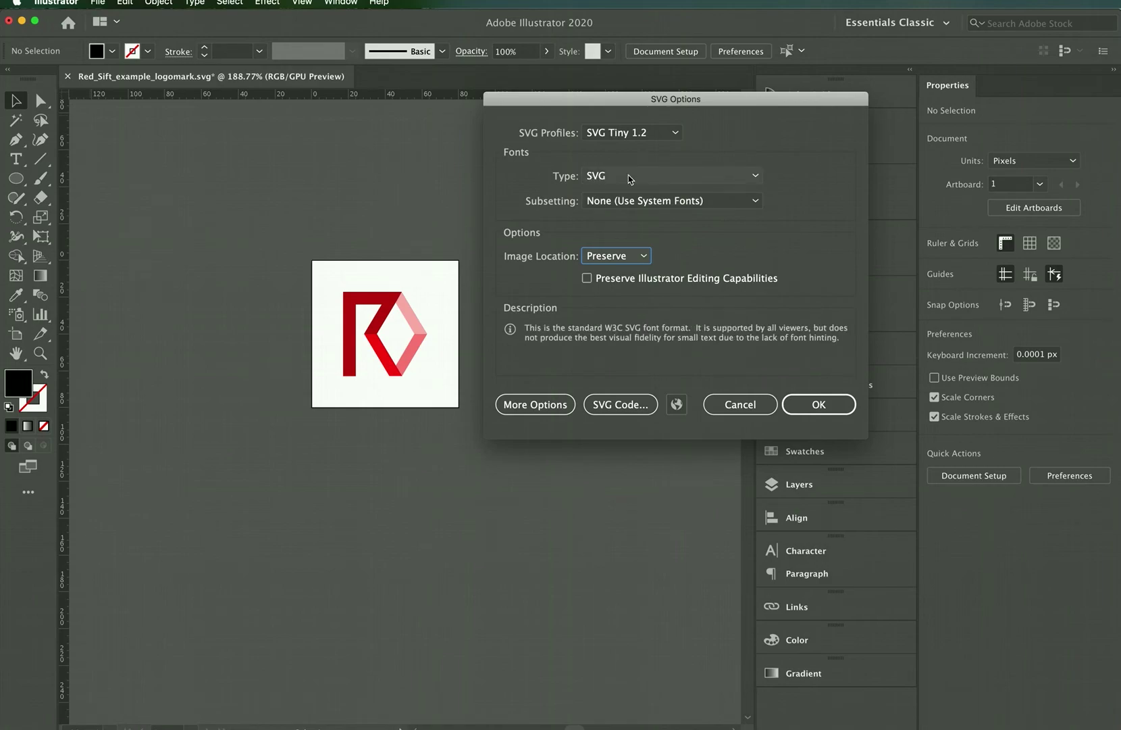
{"action": "left_click", "coordinate": [624, 405]}
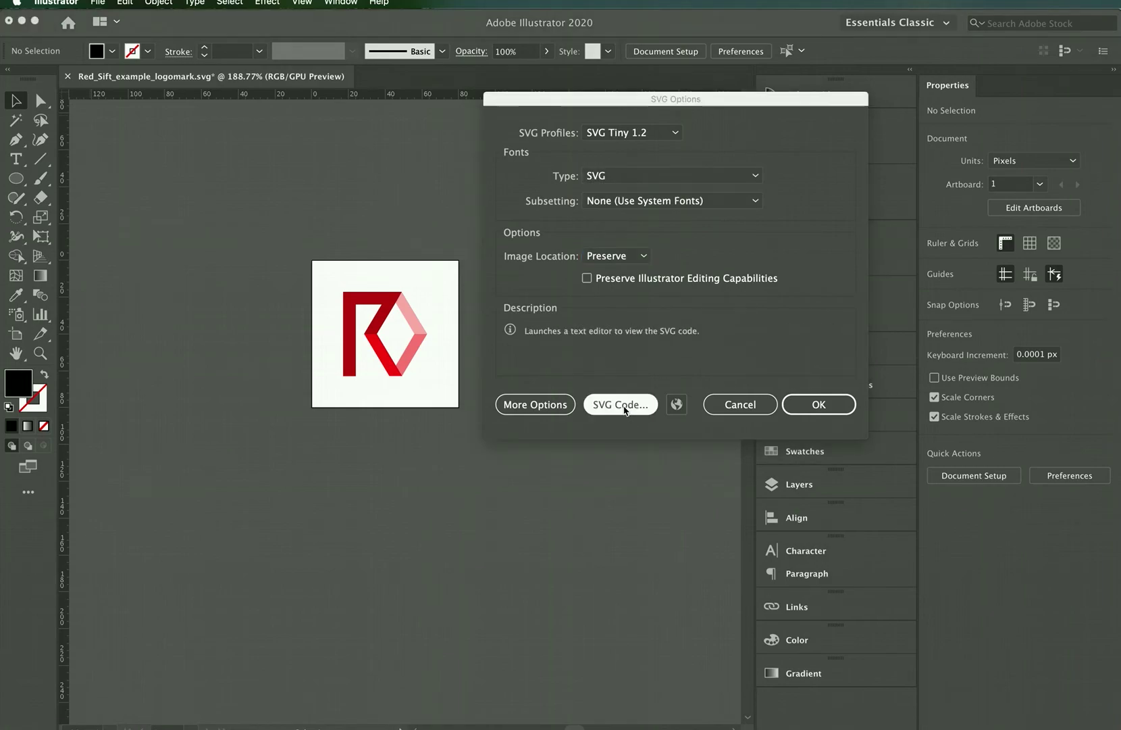
{"action": "left_click_drag", "start_coordinate": [533, 78], "coordinate": [357, 26]}
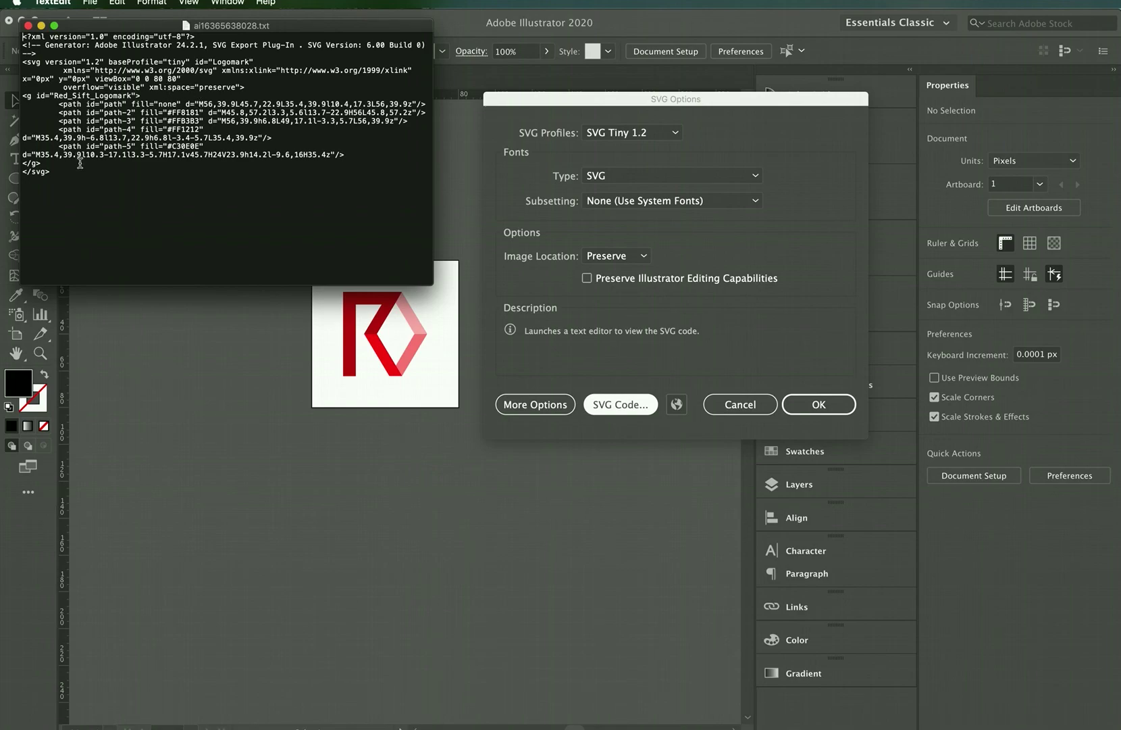
{"action": "left_click", "coordinate": [28, 26]}
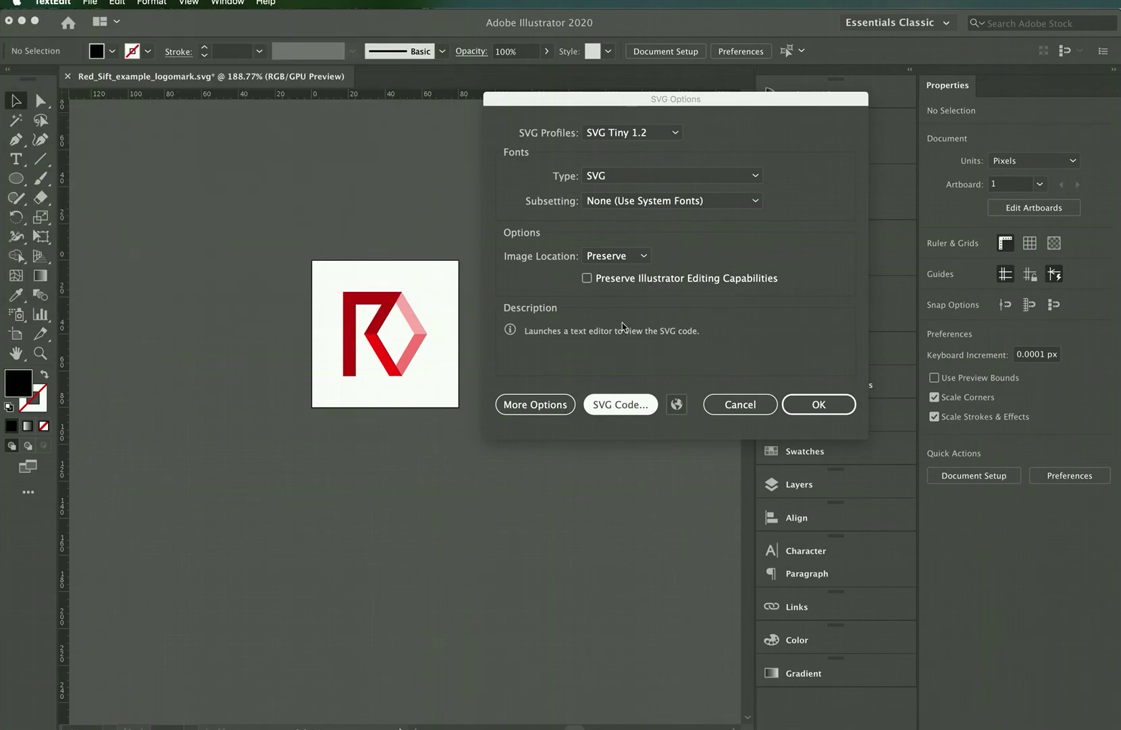
Confirm the SVG Tiny 1.2 options to finish saving Red_Sift_example_logomark.svg
{"action": "left_click", "coordinate": [846, 409]}
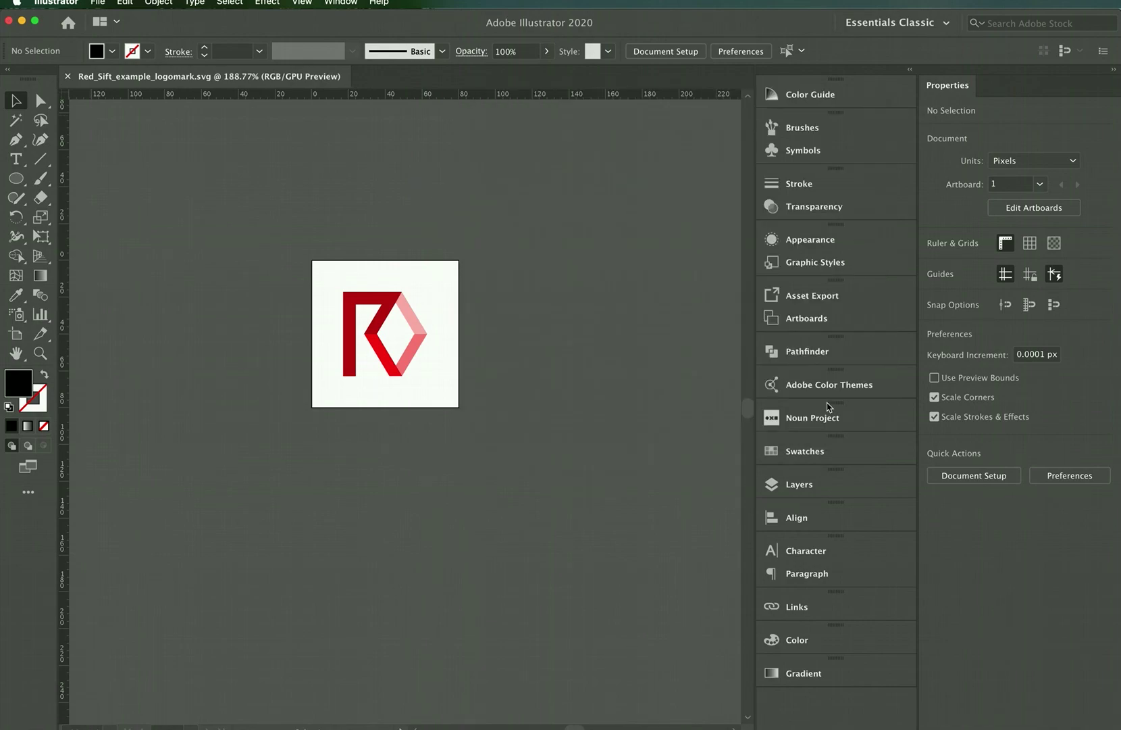